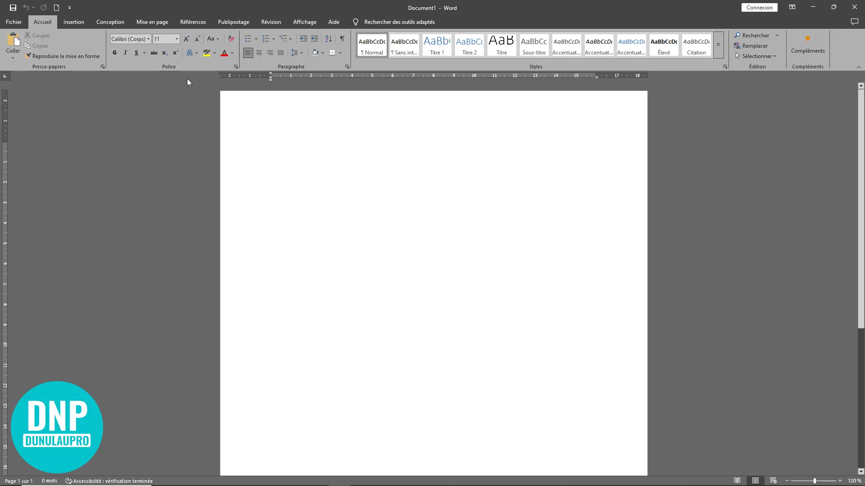
Open the Mise en page dialog from custom margins and show its Papier tab, currently A4
click(154, 22)
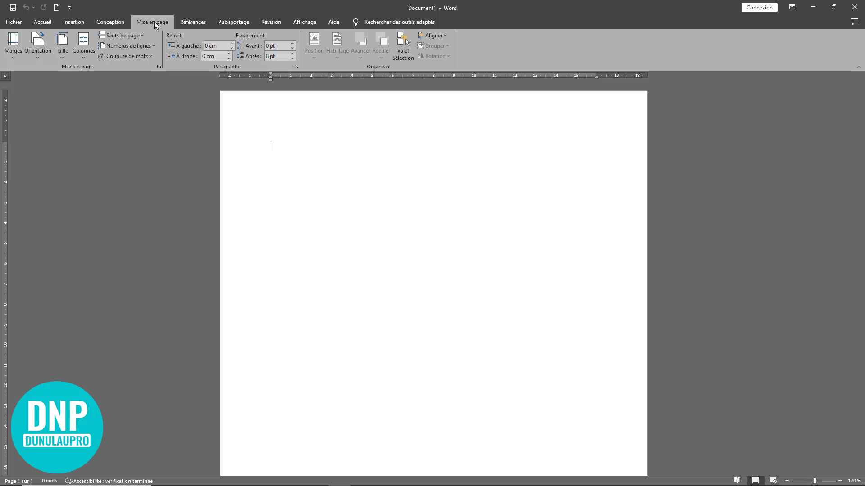
click(14, 50)
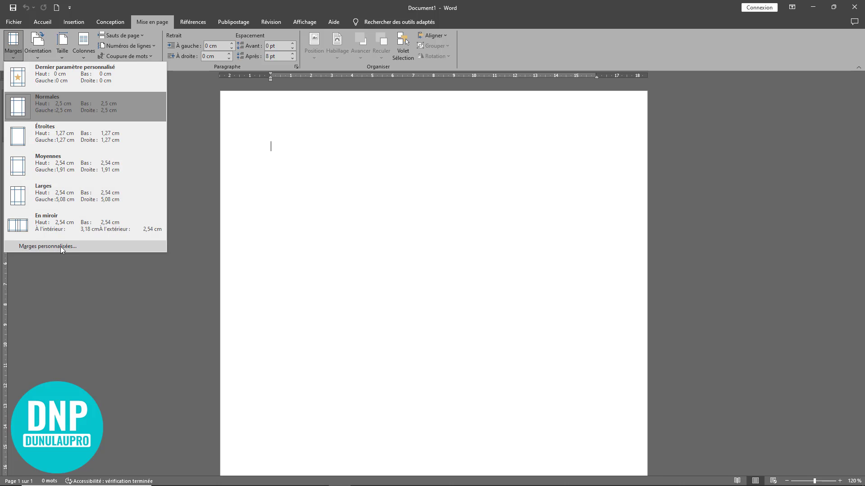
click(72, 247)
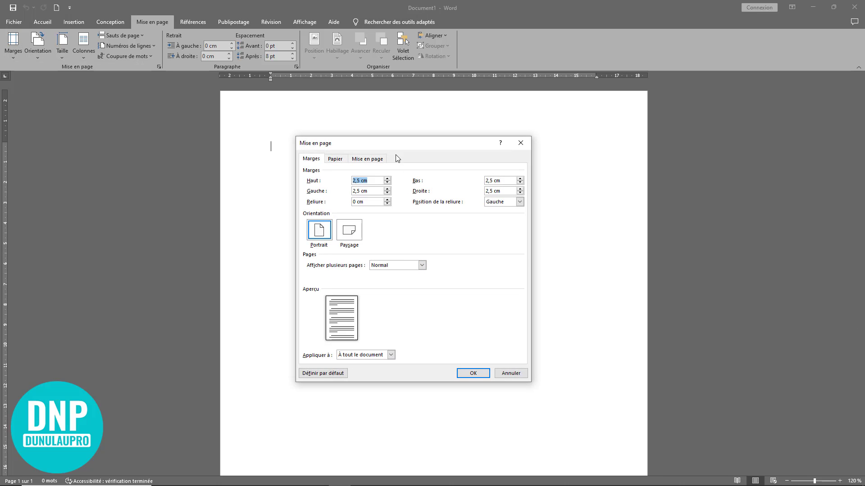
drag(402, 143, 427, 145)
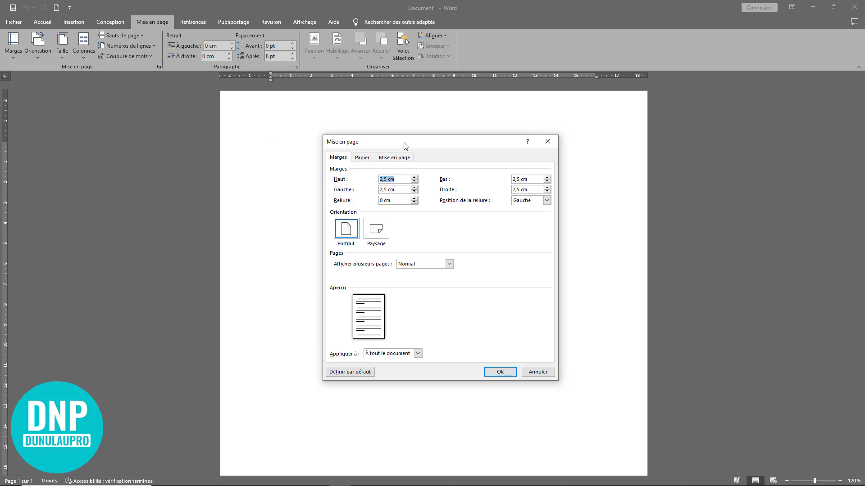
click(363, 159)
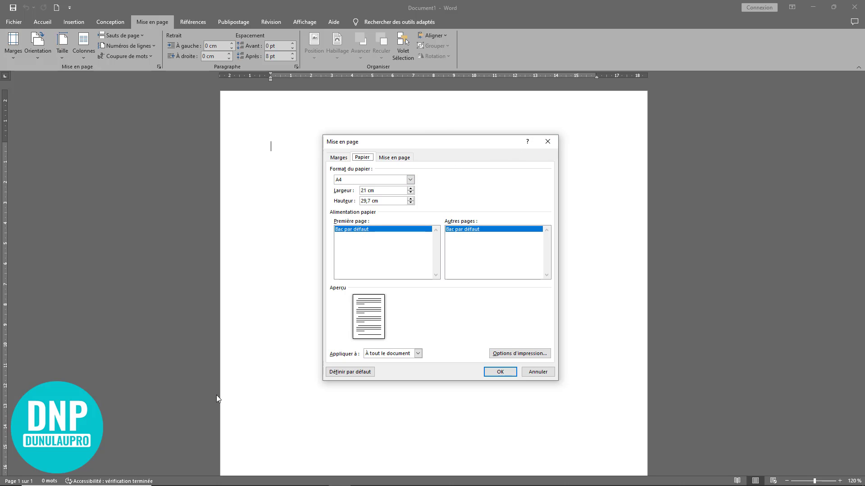
Choose Taille personnalisée as the paper format
click(410, 180)
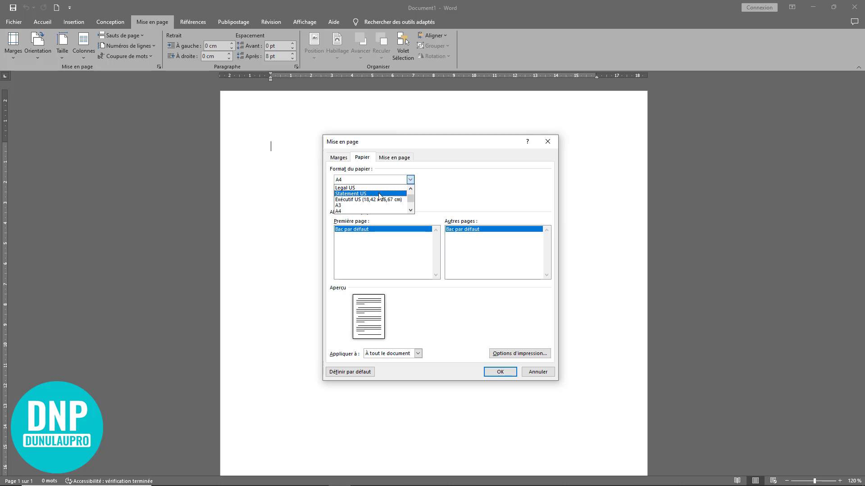
click(410, 211)
click(410, 211)
click(411, 211)
click(411, 210)
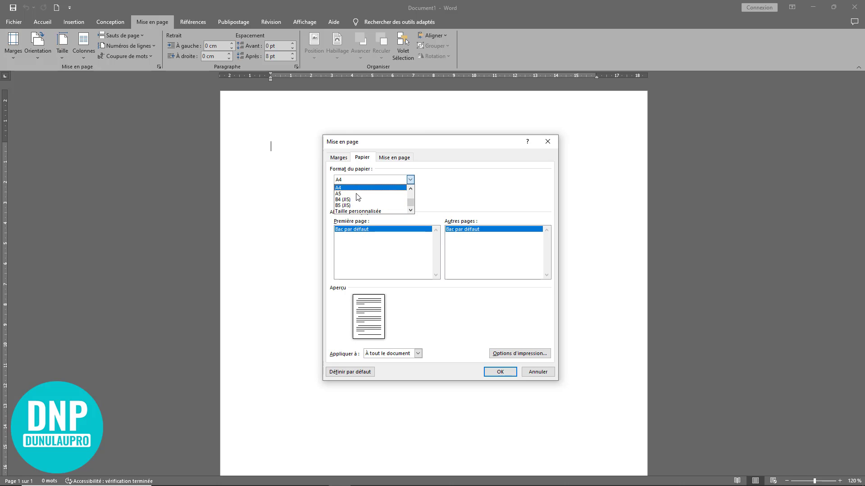
click(372, 211)
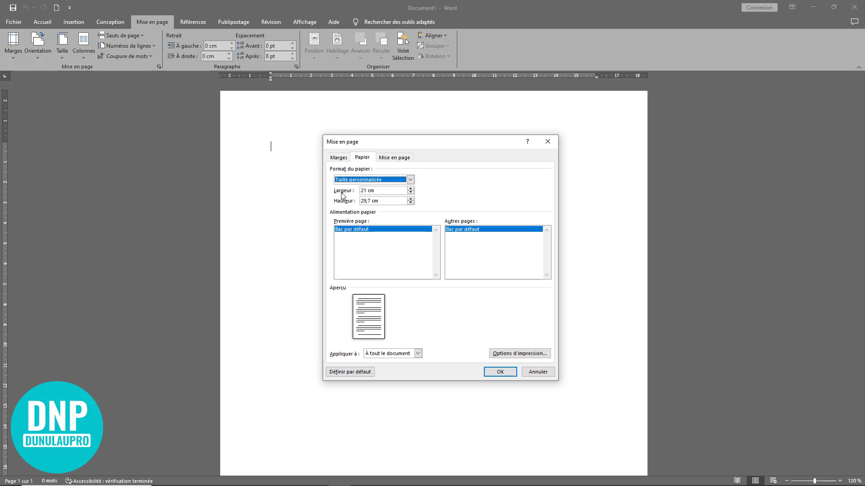
Set the paper width to 3,5 and height to 2,2 and apply it
drag(389, 191, 362, 197)
click(383, 189)
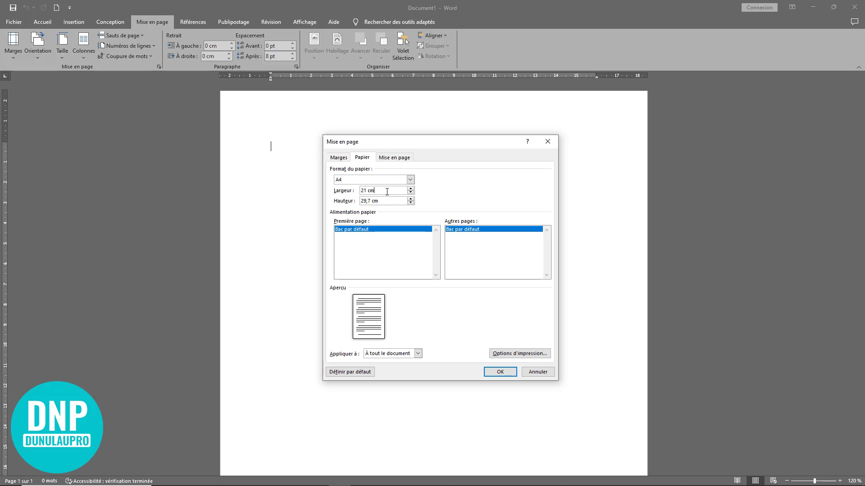
drag(386, 191, 359, 191)
text(3,5)
click(392, 200)
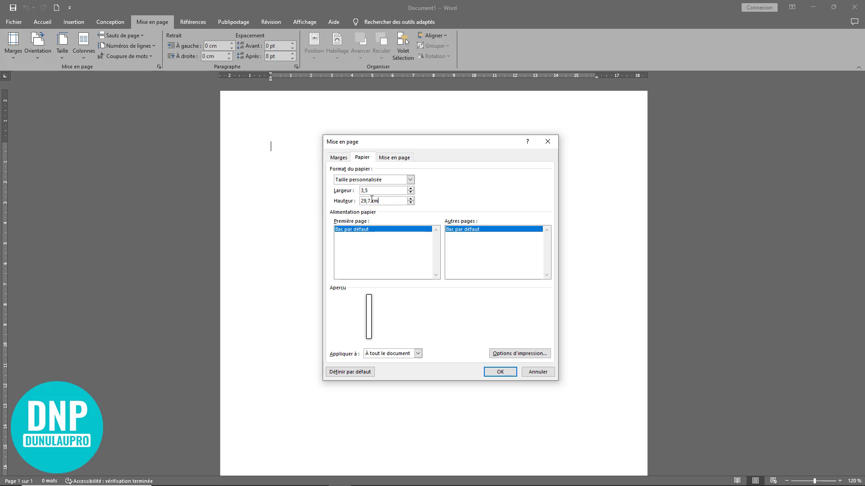
drag(387, 200, 322, 201)
text(2,2)
click(388, 250)
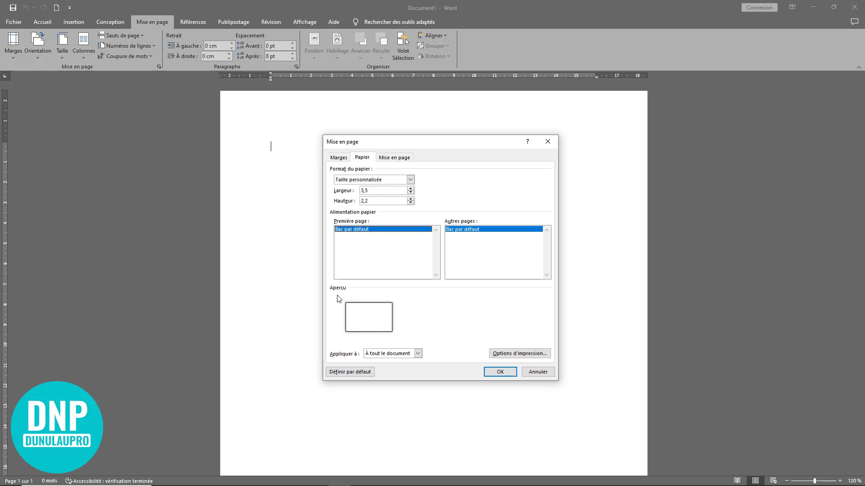
click(501, 373)
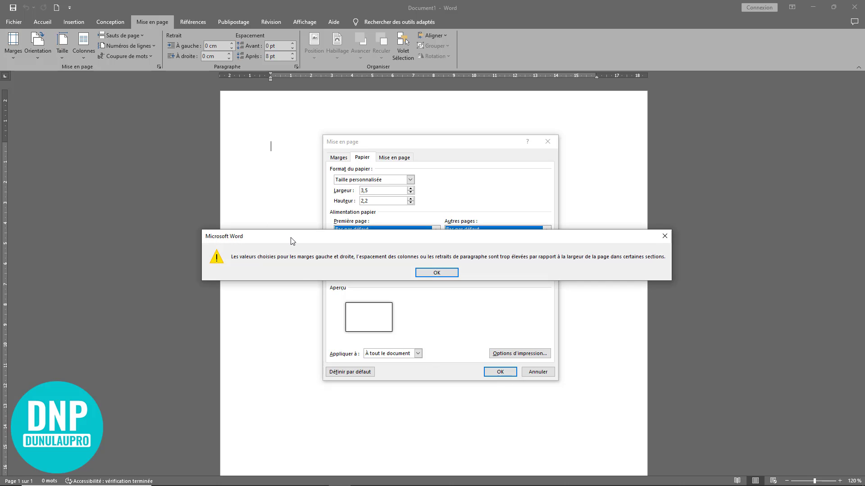
Dismiss the margin warning and set the top, left, bottom and right margins to 0
drag(292, 241, 298, 240)
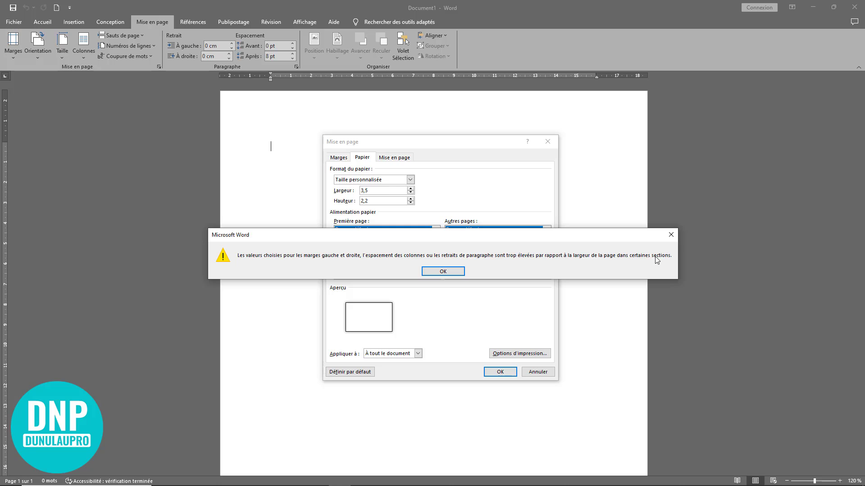
click(672, 237)
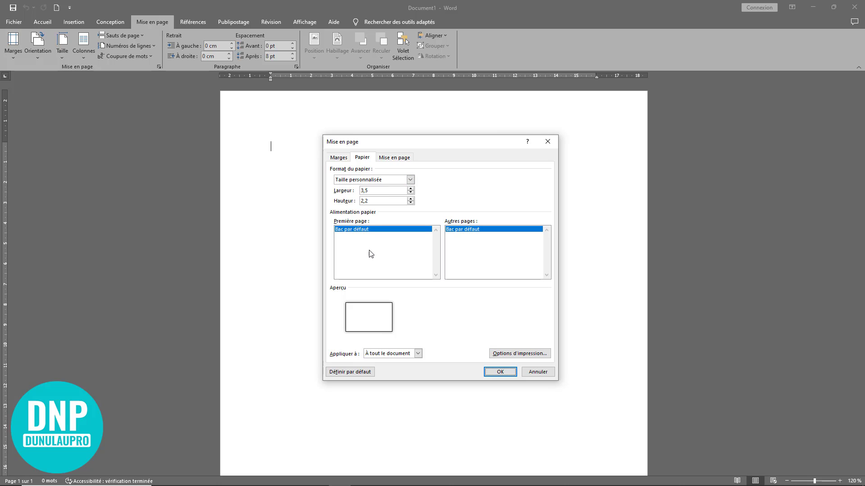
click(338, 158)
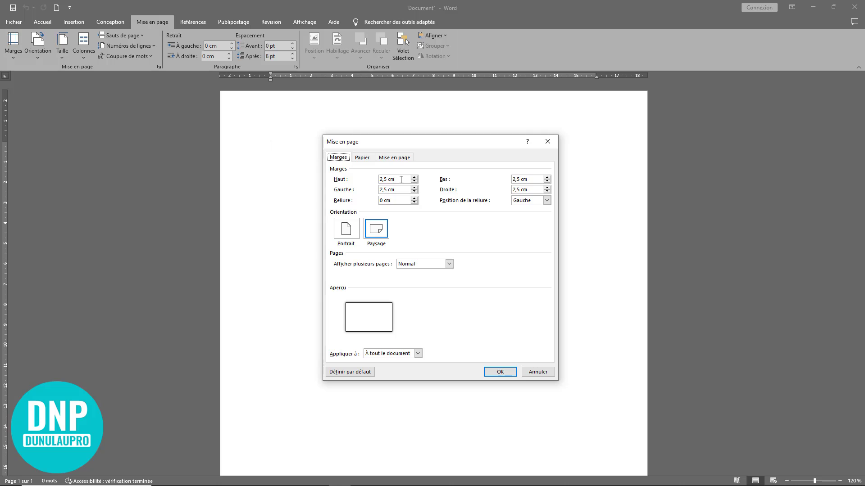
drag(401, 180, 370, 176)
text(0)
drag(394, 189, 365, 189)
text(0)
drag(529, 179, 509, 190)
text(0)
click(532, 190)
text(0)
click(500, 372)
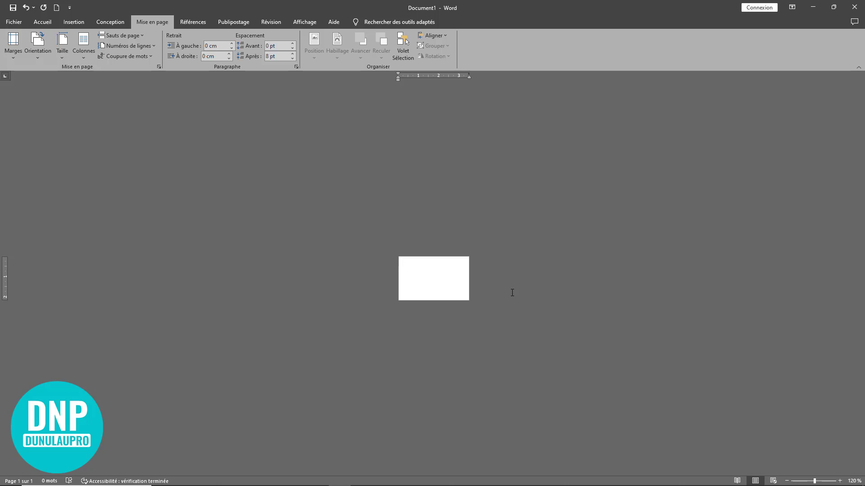
Zoom the card page view in to 500 % with the status-bar zoom control
click(840, 481)
click(840, 481)
click(840, 481)
click(840, 481)
click(840, 481)
click(840, 481)
click(840, 481)
click(840, 481)
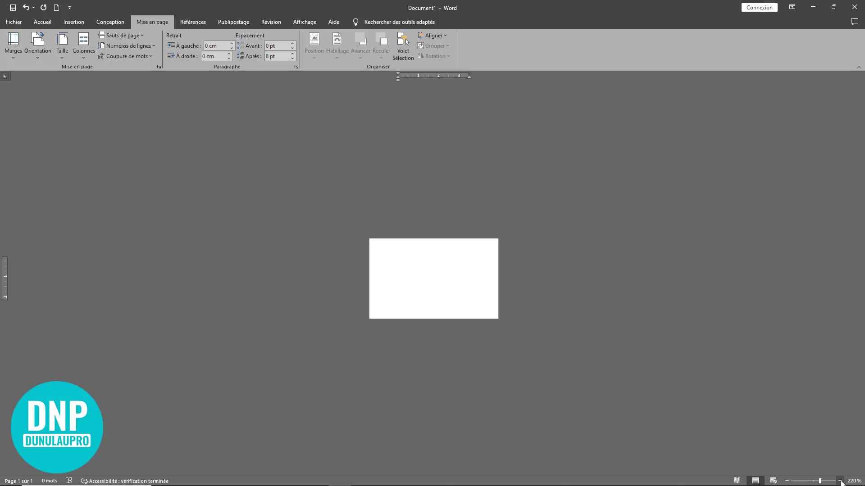
click(840, 481)
click(840, 481)
click(840, 481)
click(840, 481)
click(840, 481)
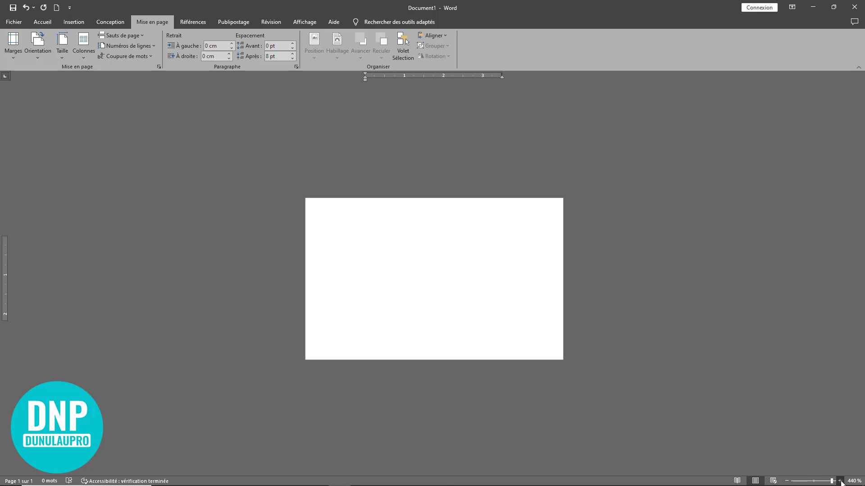
click(840, 481)
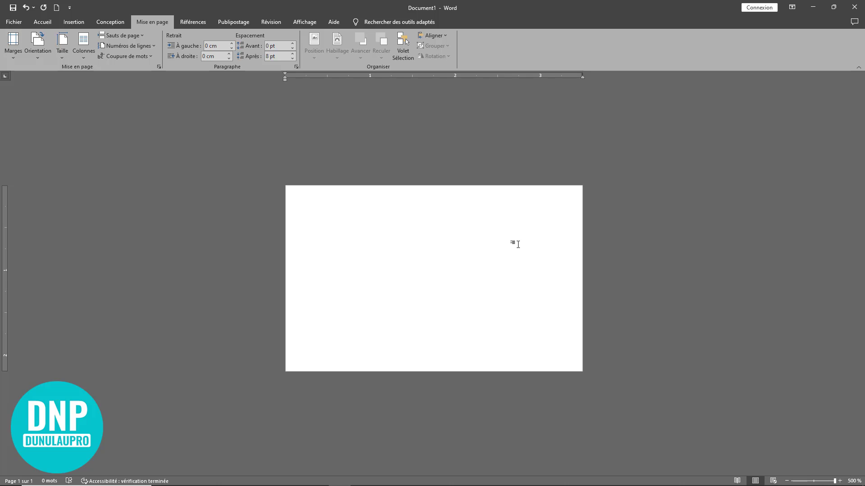
click(74, 22)
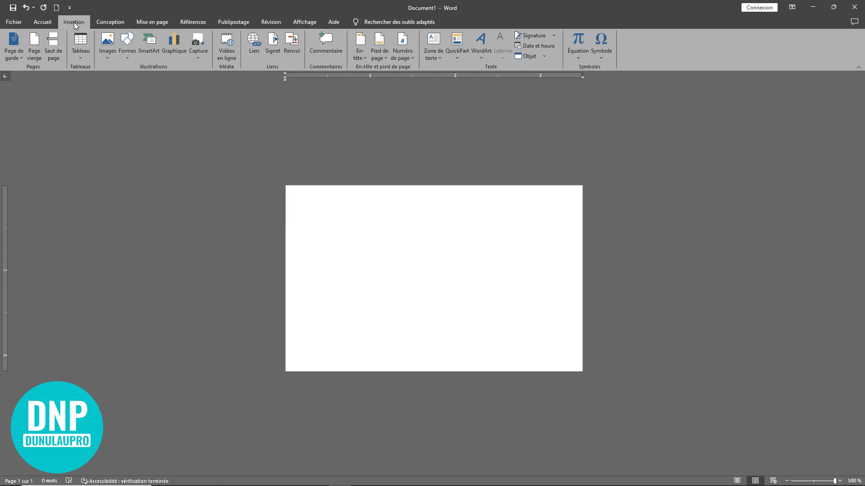
Draw a rectangle from the card's top-left corner over its left three-quarters
click(126, 55)
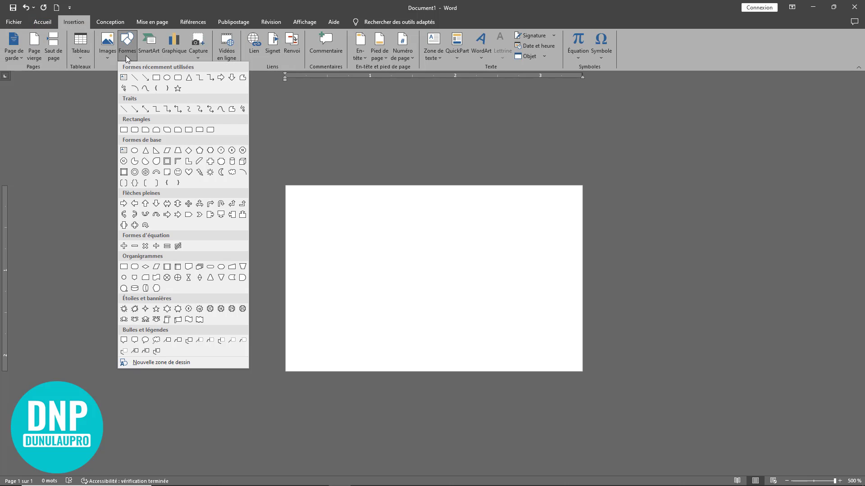
click(156, 79)
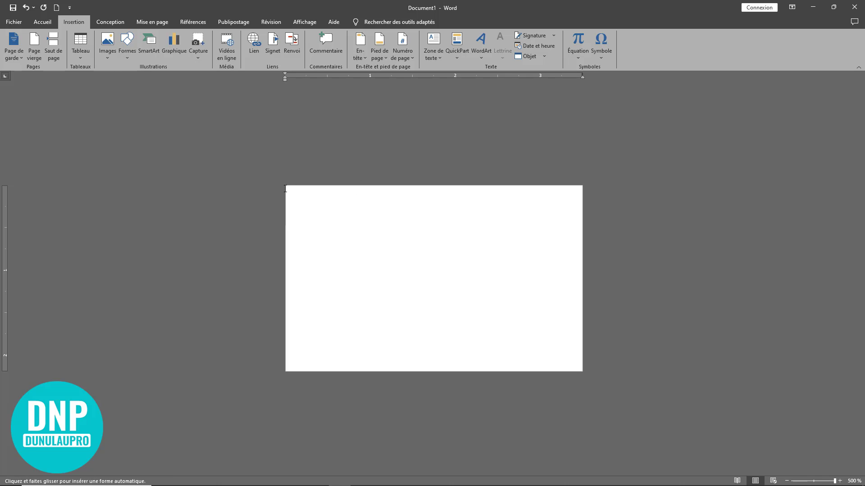
drag(288, 185, 504, 372)
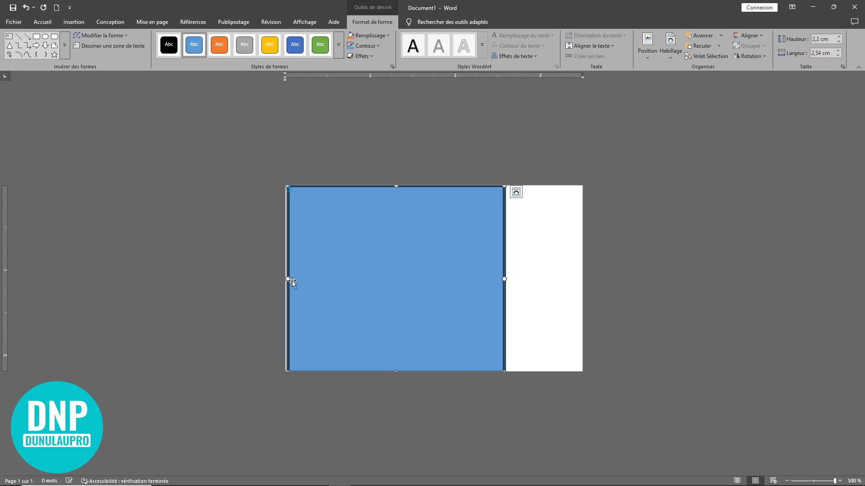
drag(318, 279, 318, 281)
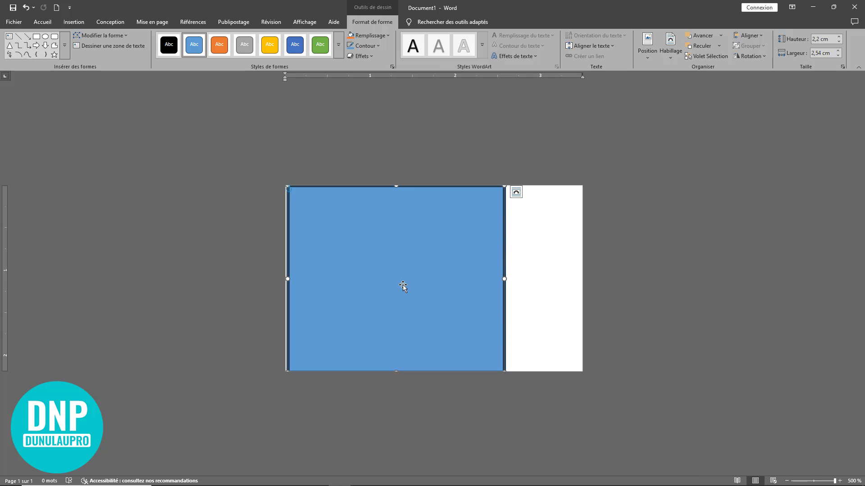
Set the rectangle's outline to Sans contour
click(373, 46)
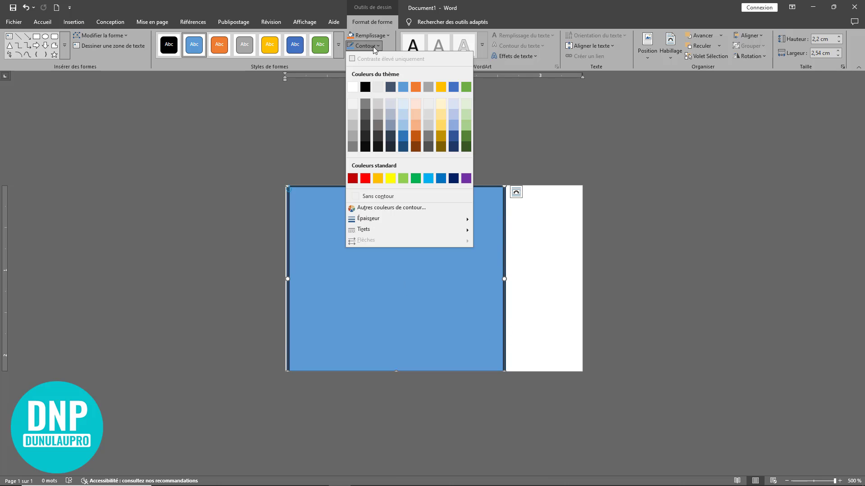
click(382, 195)
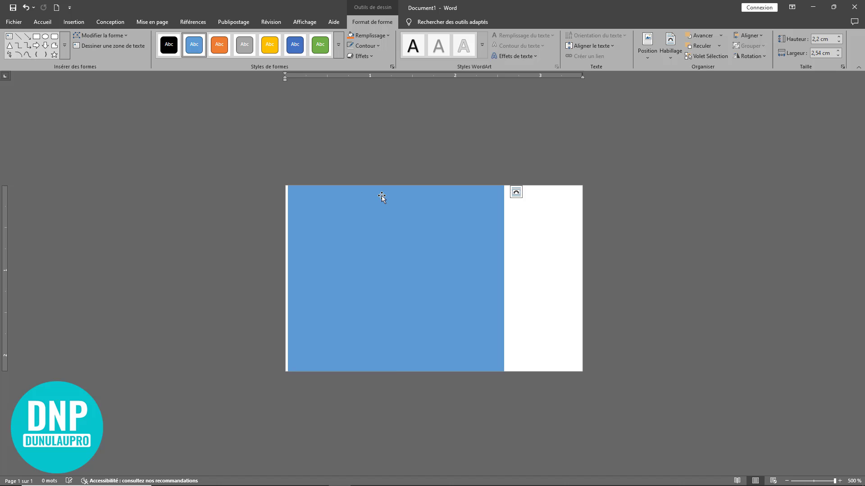
click(542, 255)
click(378, 249)
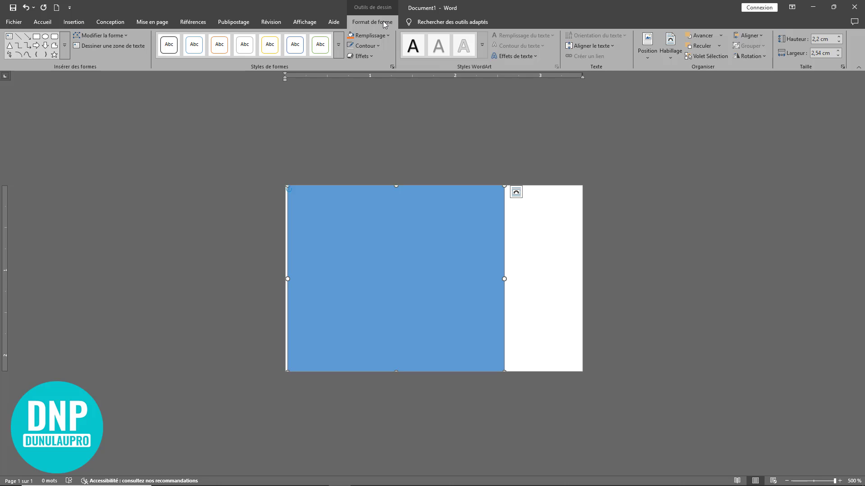
click(110, 38)
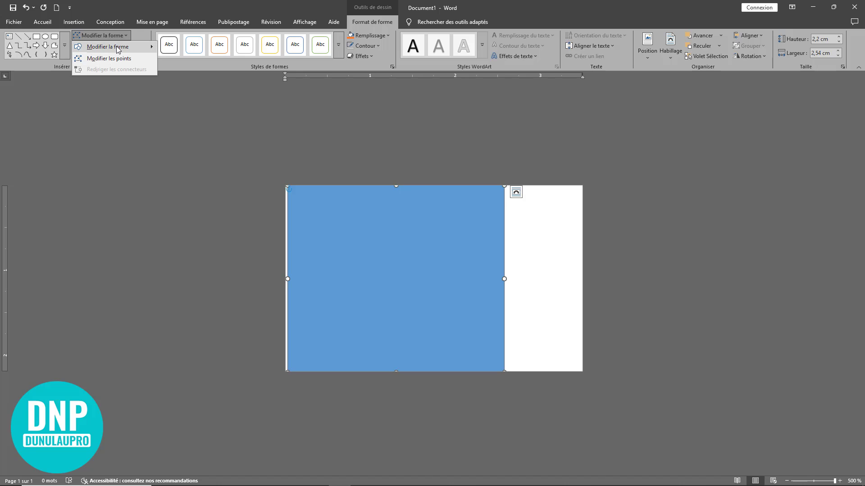
Delete the rectangle's top-right point to make a right triangle, then align it to the left edge
mouse_move(118, 49)
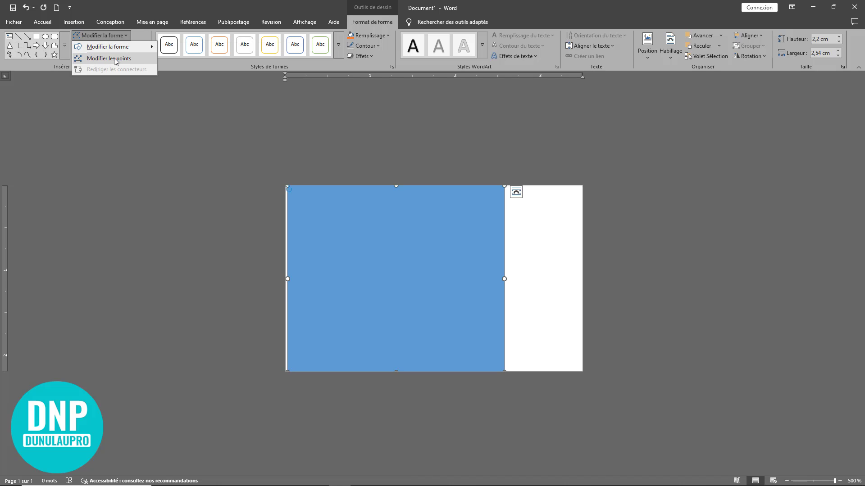
click(116, 60)
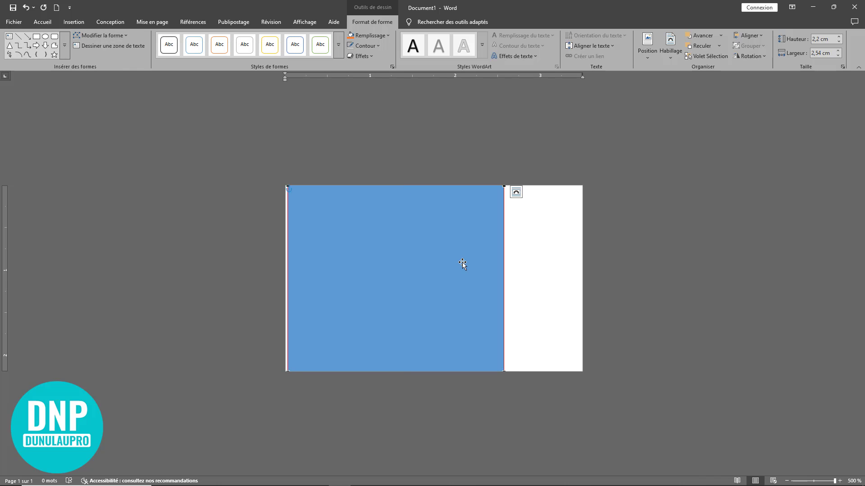
mouse_move(440, 253)
mouse_down()
mouse_move(438, 261)
mouse_move(449, 262)
mouse_up()
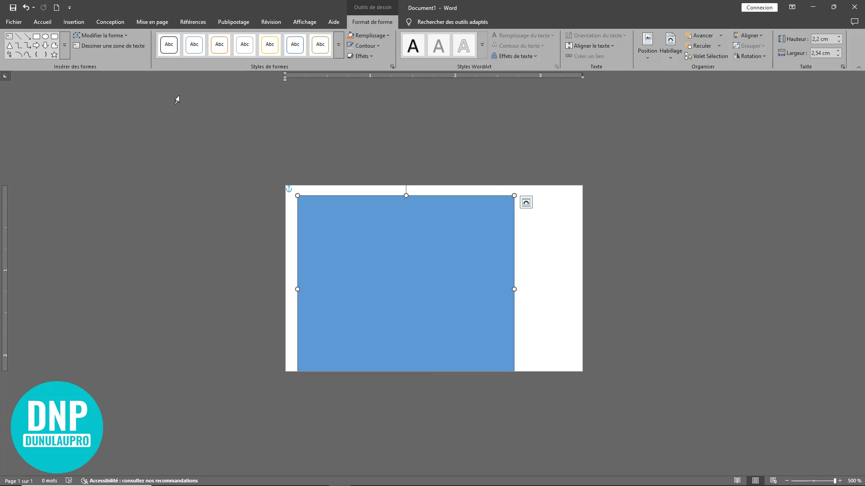
click(107, 36)
click(109, 59)
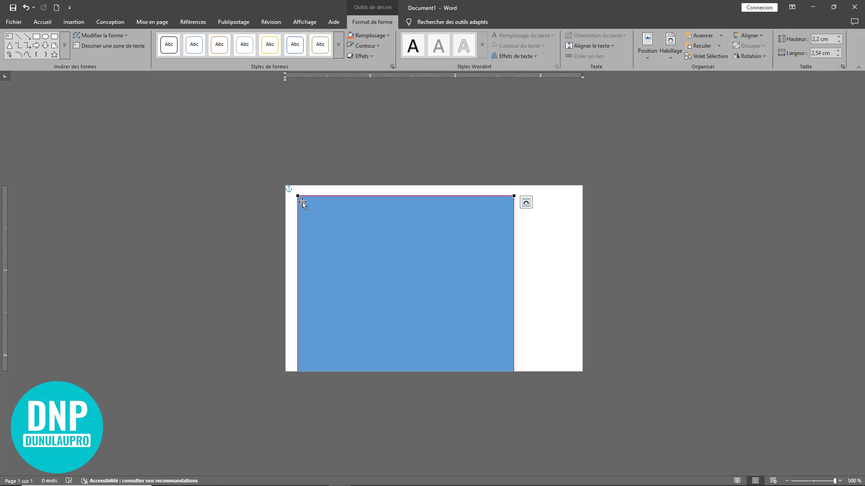
right_click(513, 194)
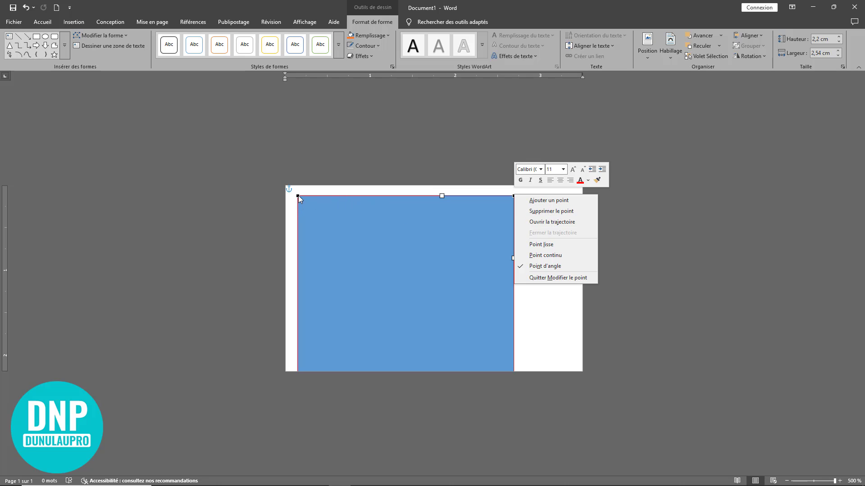
click(565, 214)
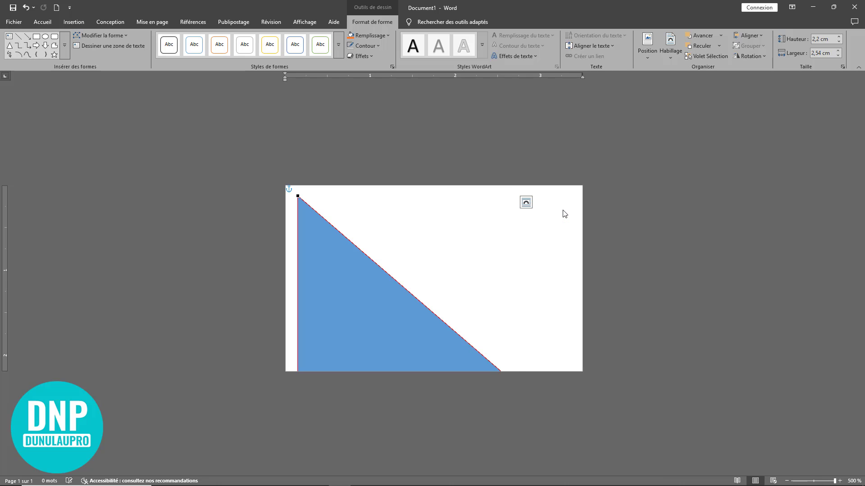
click(359, 313)
drag(354, 307, 347, 308)
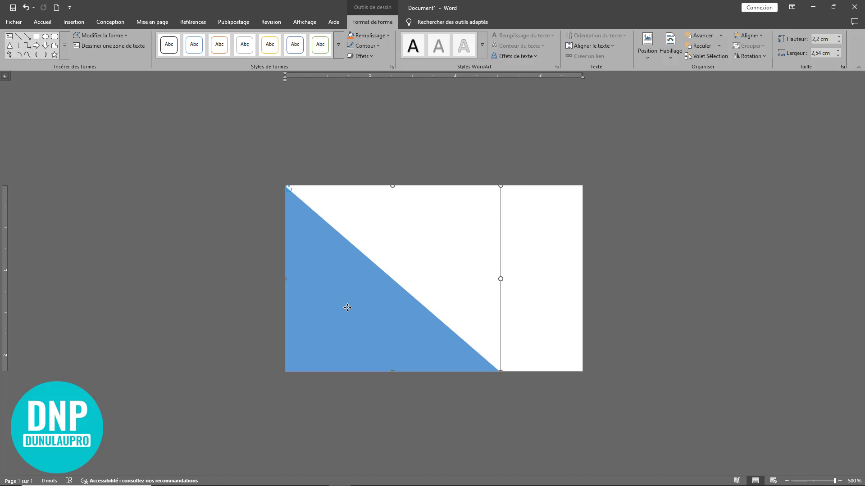
click(632, 331)
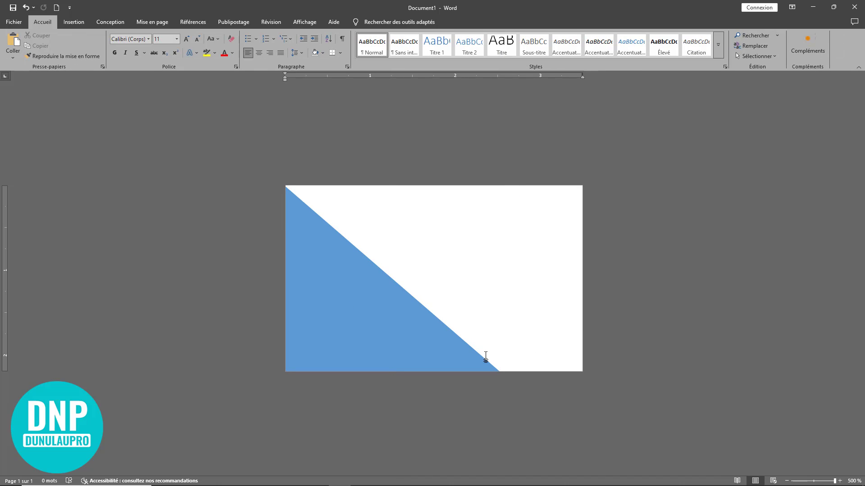
Duplicate the blue triangle with Copier and Coller
click(373, 316)
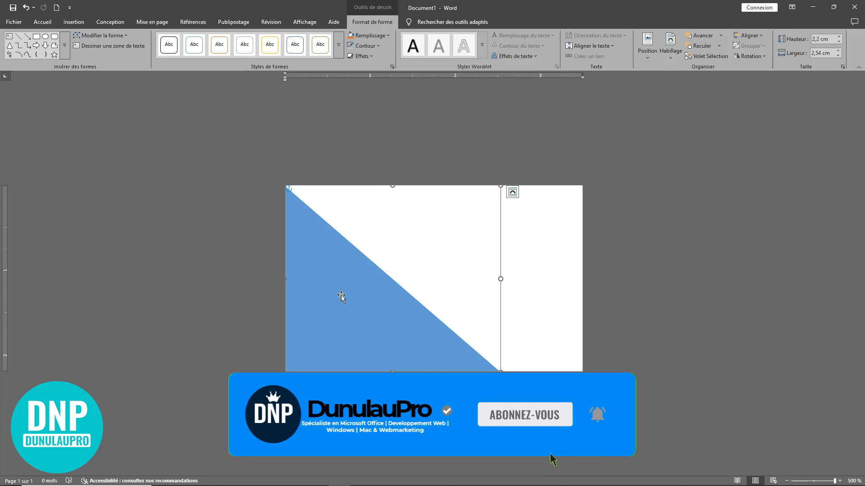
click(36, 22)
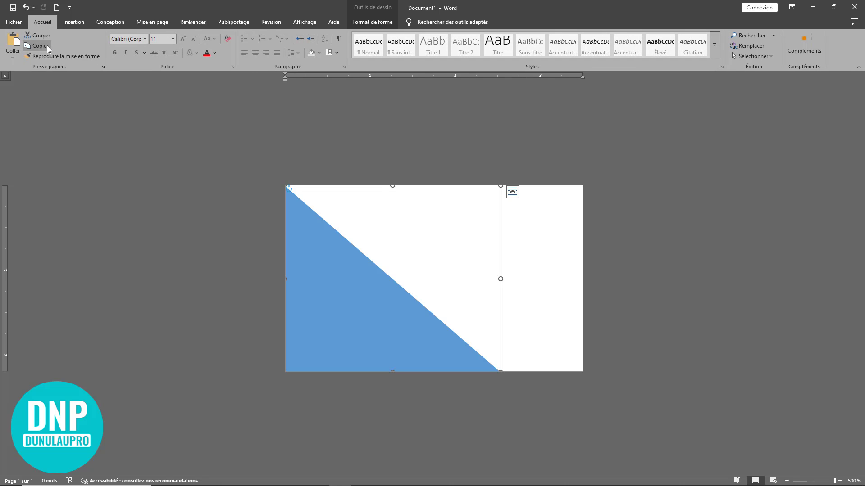
click(42, 45)
click(13, 42)
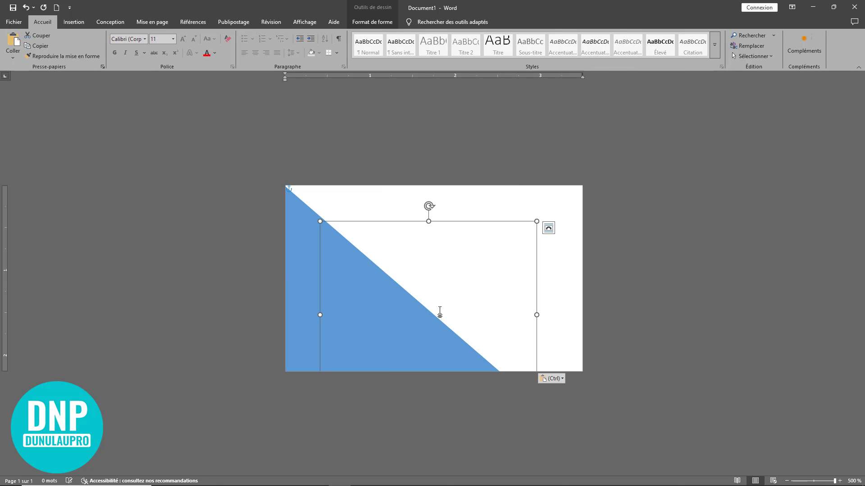
drag(390, 340, 426, 334)
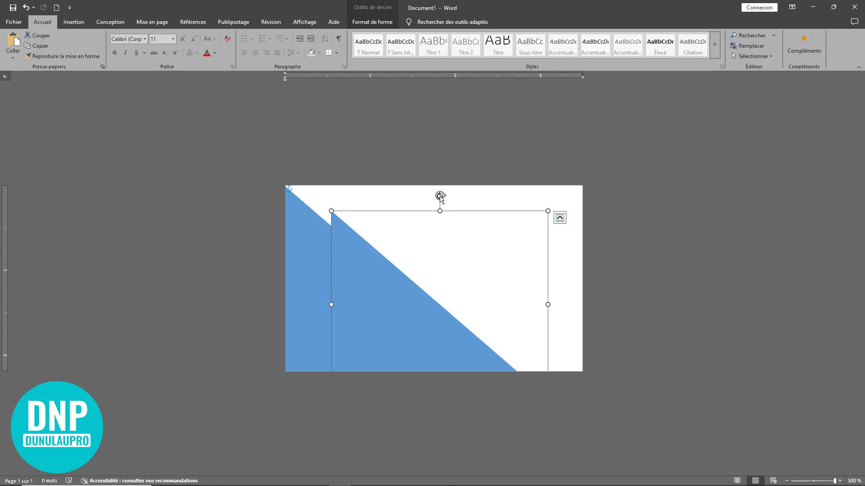
Rotate the copy clockwise, move it up-left and widen it to form the chevron notch
drag(440, 197, 548, 304)
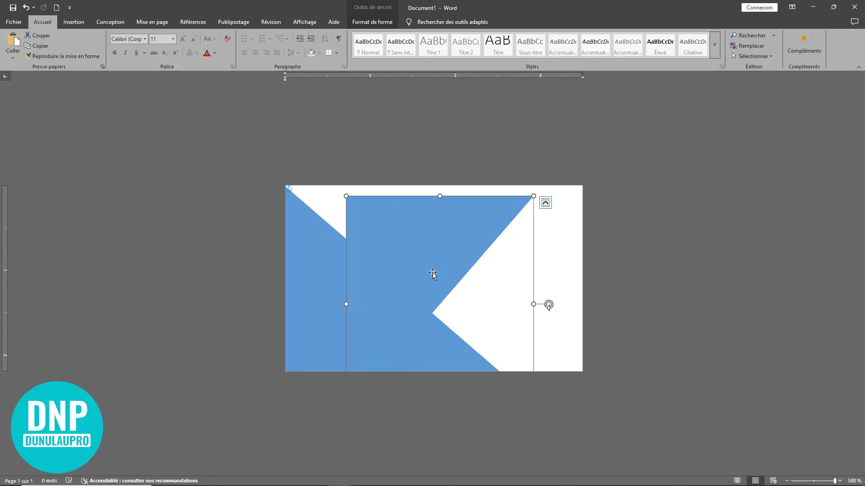
drag(432, 272, 371, 261)
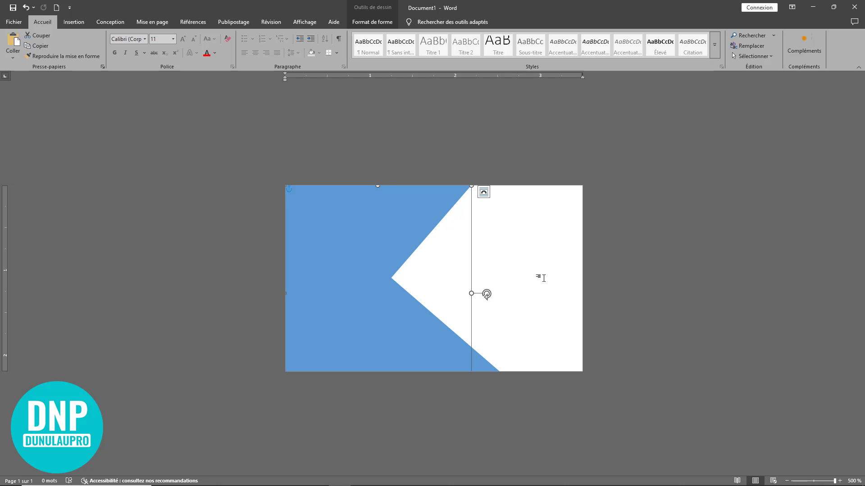
drag(470, 294, 511, 294)
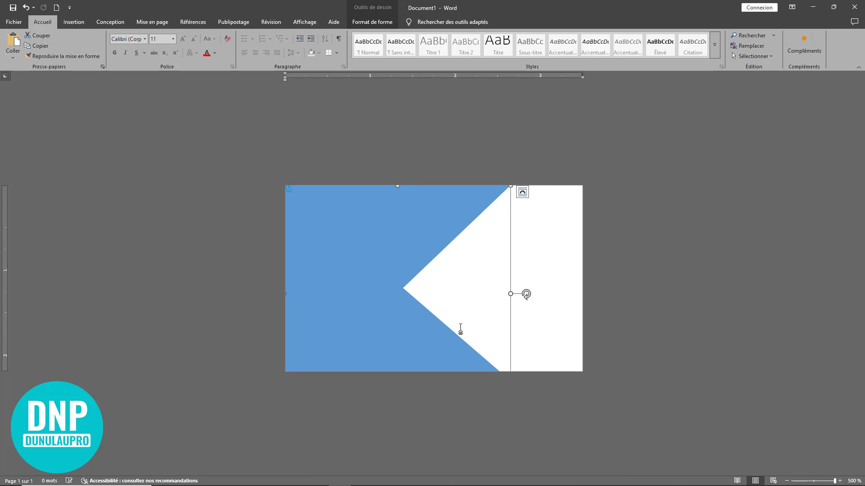
click(565, 310)
click(406, 258)
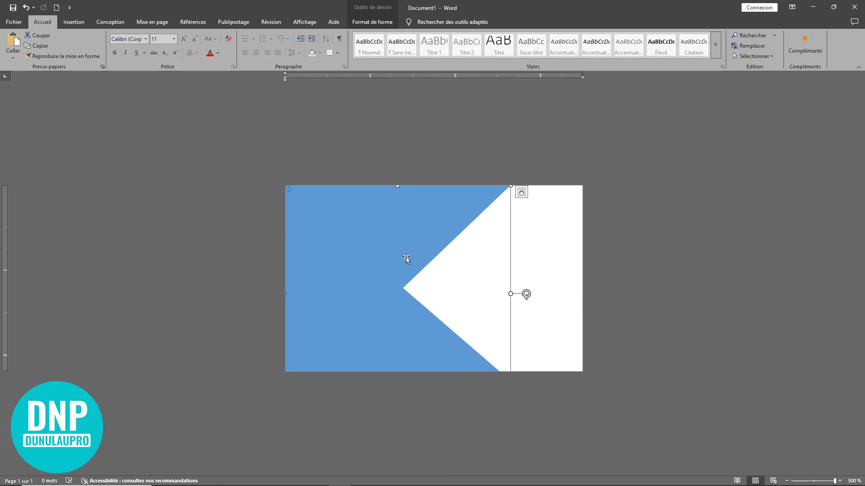
click(557, 355)
click(463, 362)
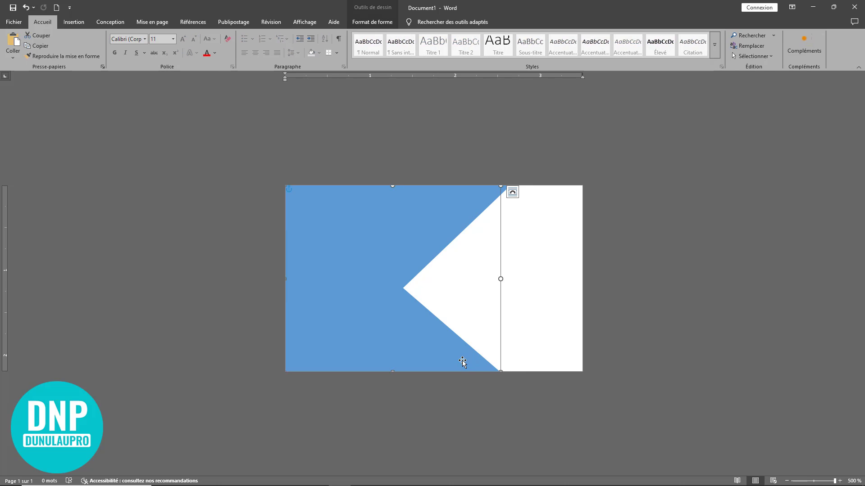
click(545, 277)
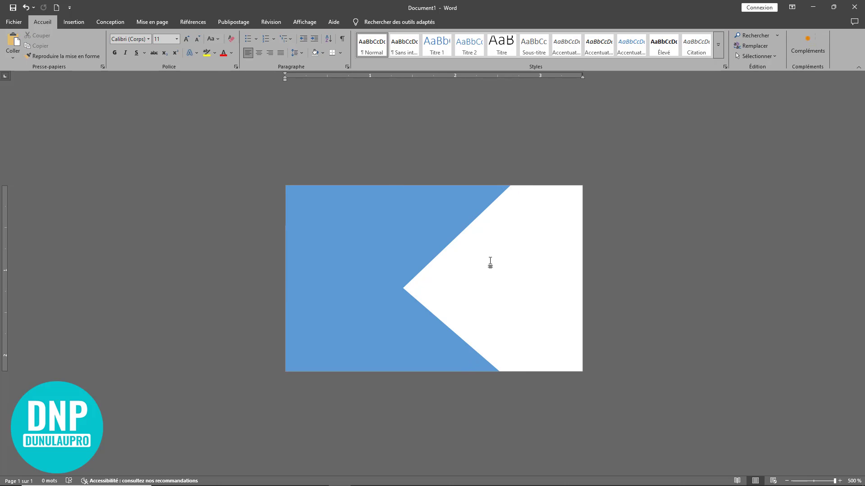
click(427, 230)
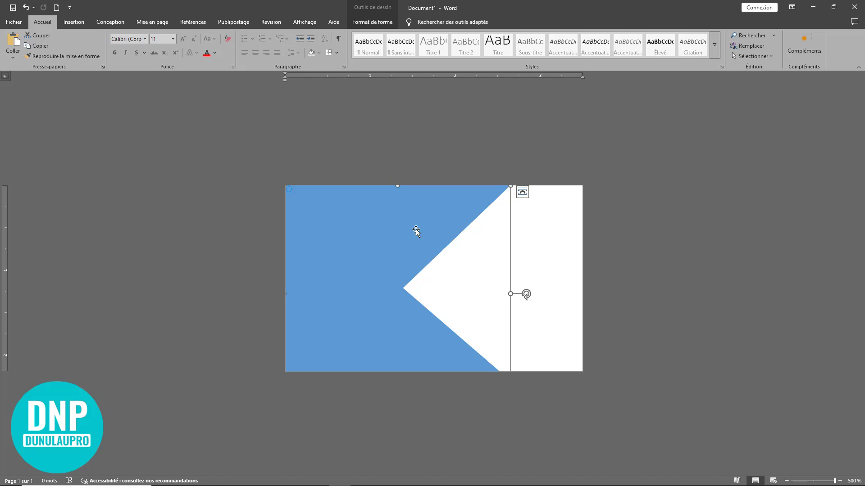
double_click(420, 229)
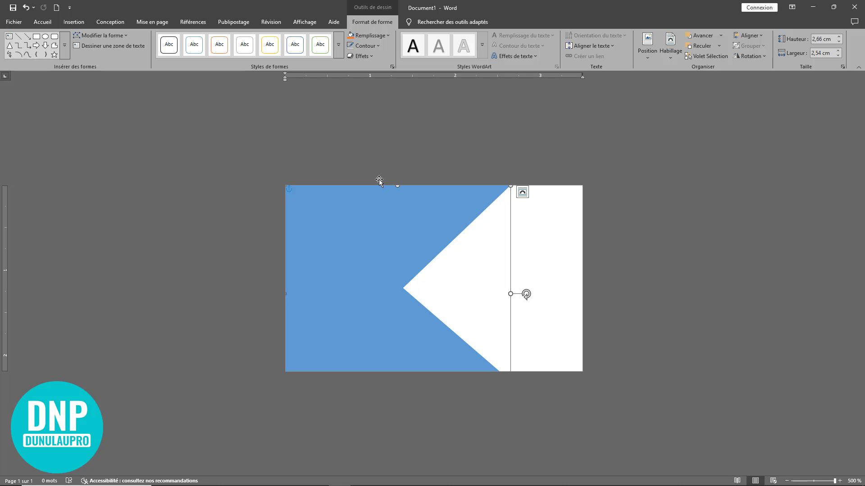
Give the upper shape a white outline and nudge it up-left to leave a thin white gap
click(372, 47)
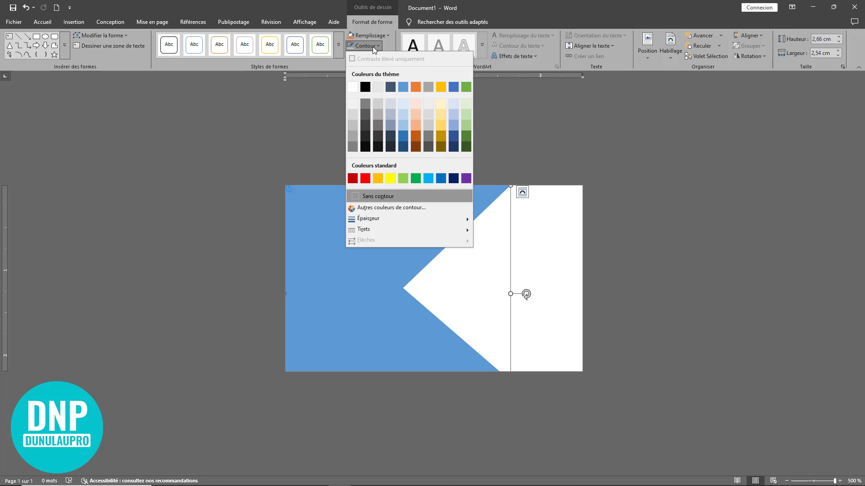
click(352, 89)
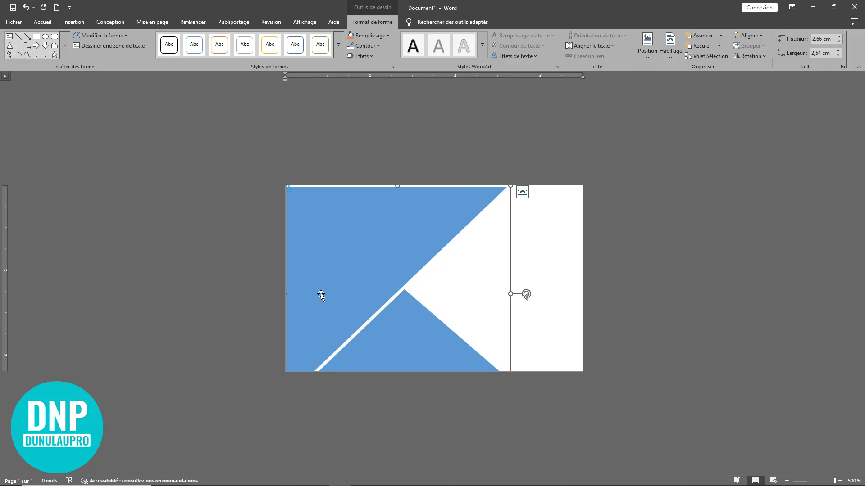
drag(321, 293, 318, 288)
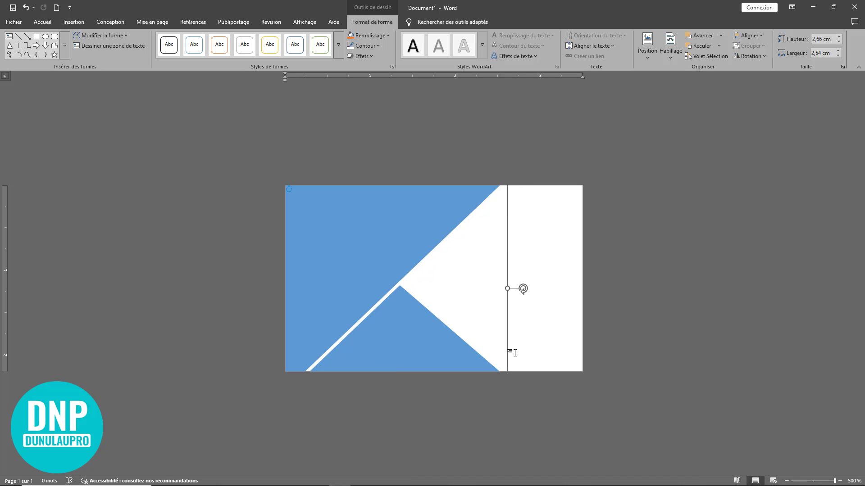
click(662, 343)
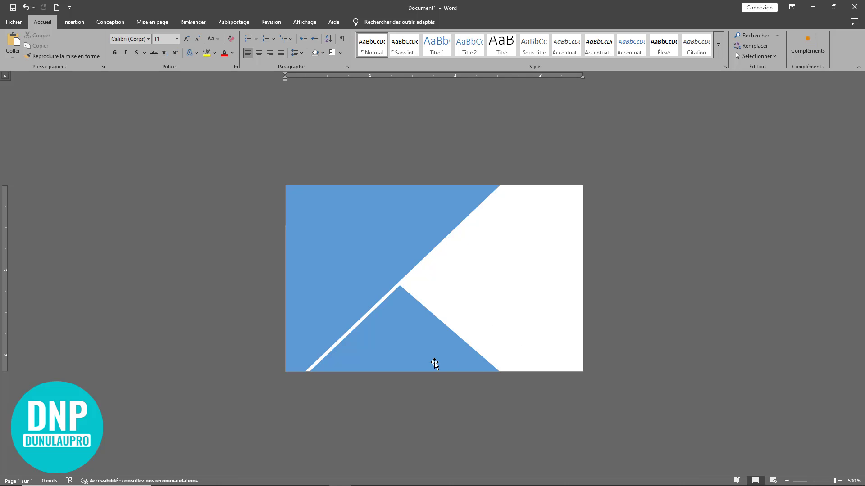
click(335, 211)
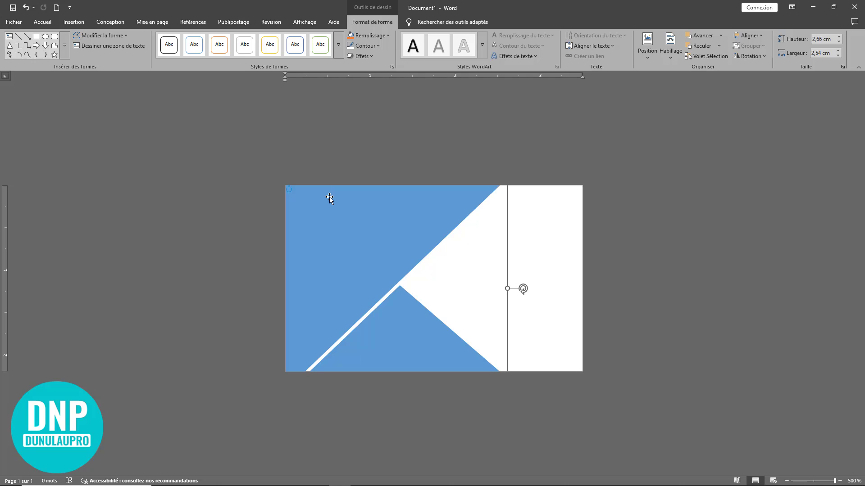
Fill the upper-left triangle with picture 3 from the Bureau > Images Globes folder
right_click(329, 197)
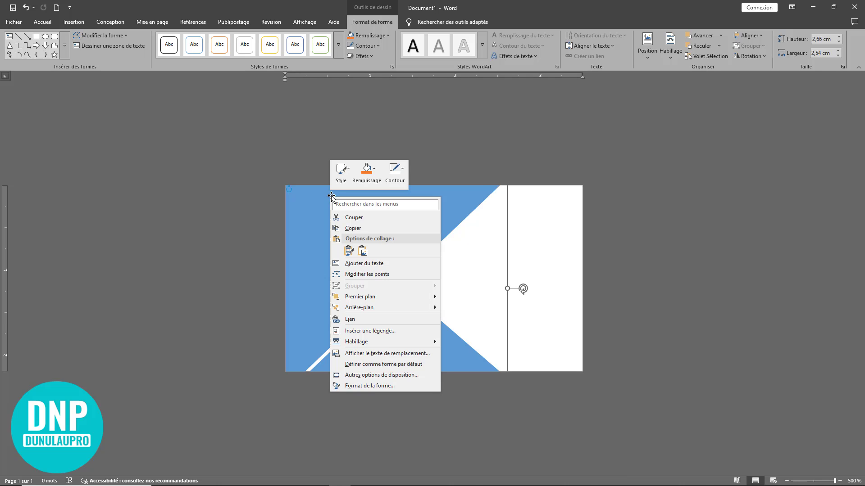
click(377, 171)
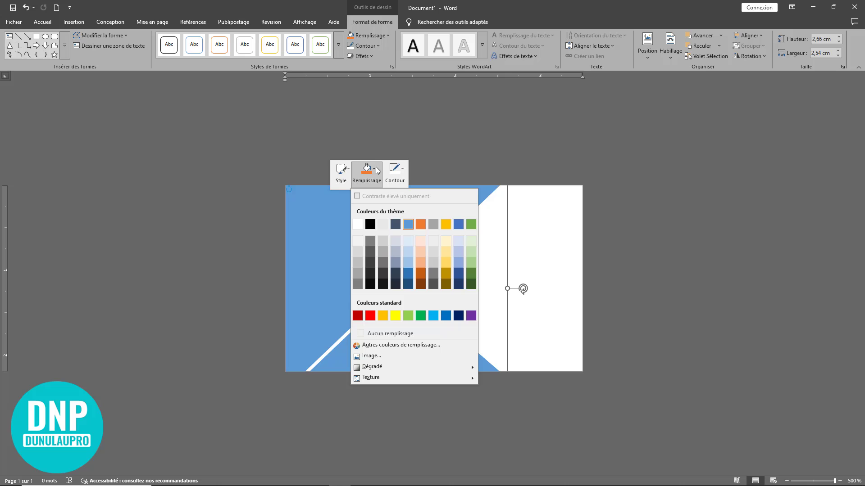
click(393, 356)
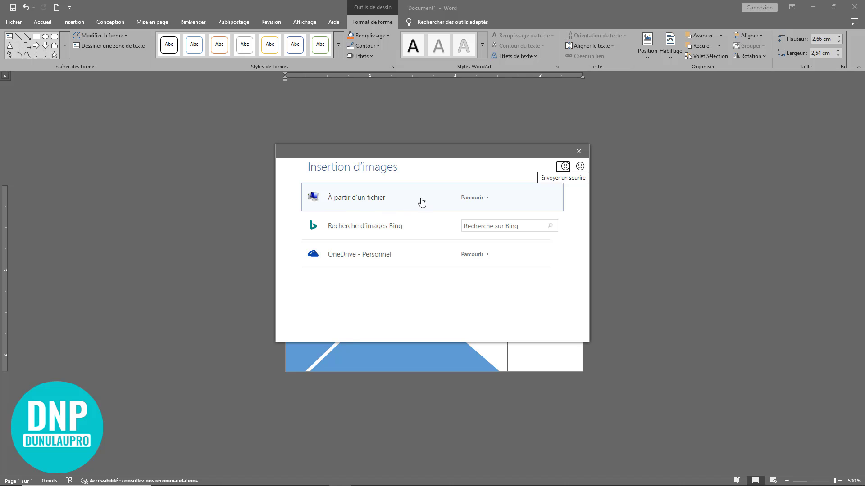
click(418, 201)
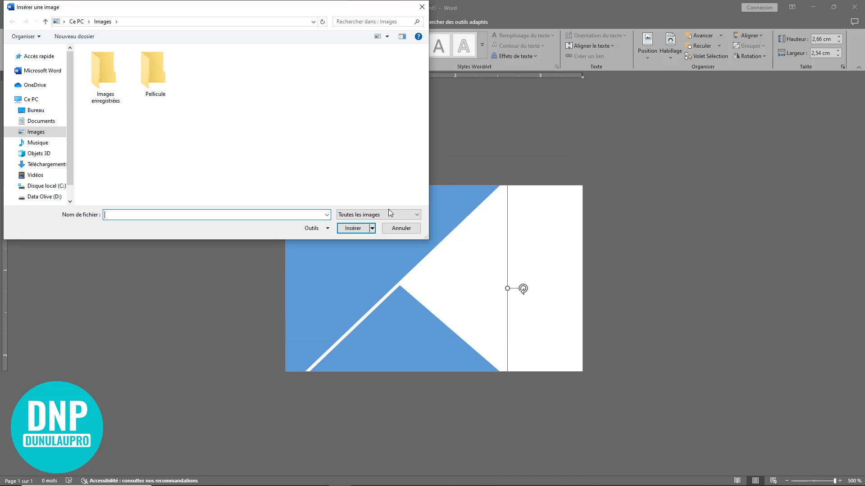
click(38, 110)
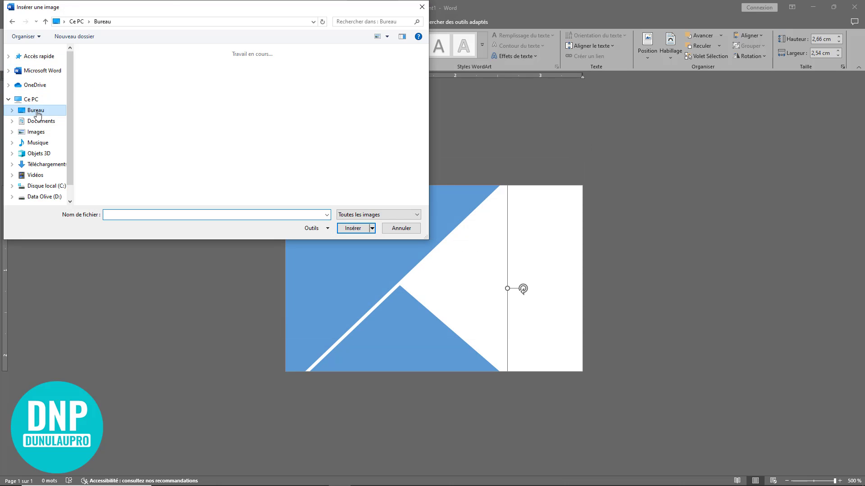
drag(174, 6, 289, 52)
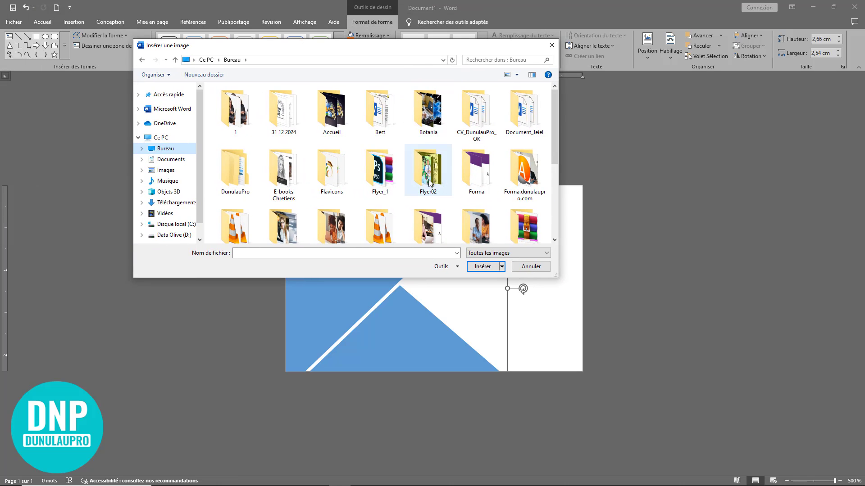
scroll(427, 184, down, 2)
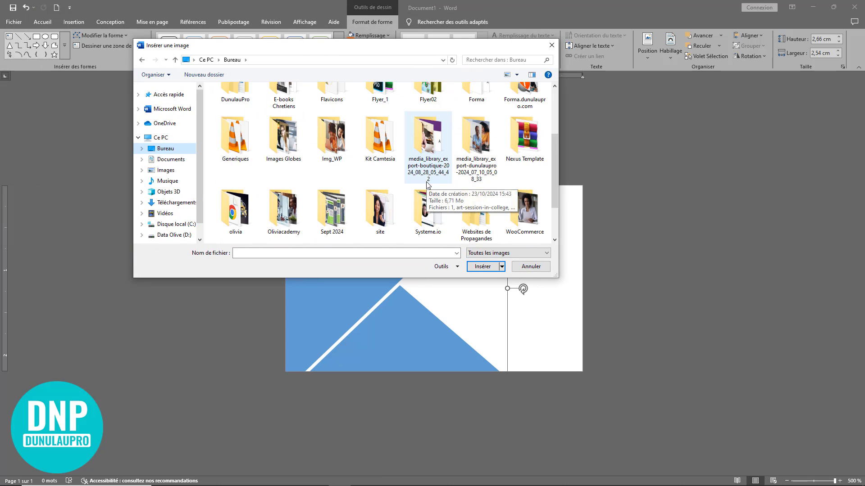
double_click(287, 138)
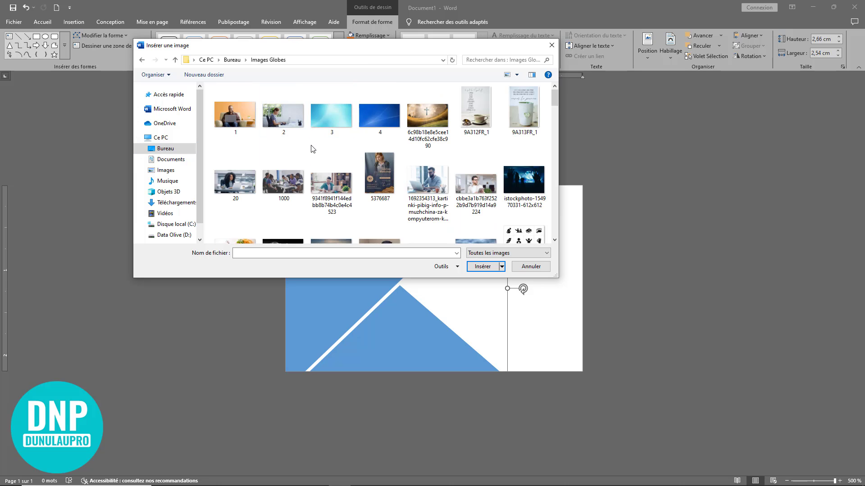
click(332, 116)
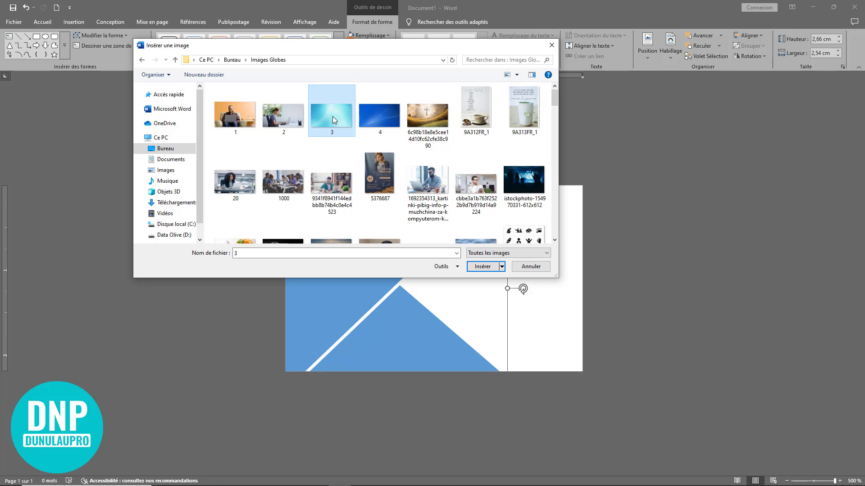
click(487, 266)
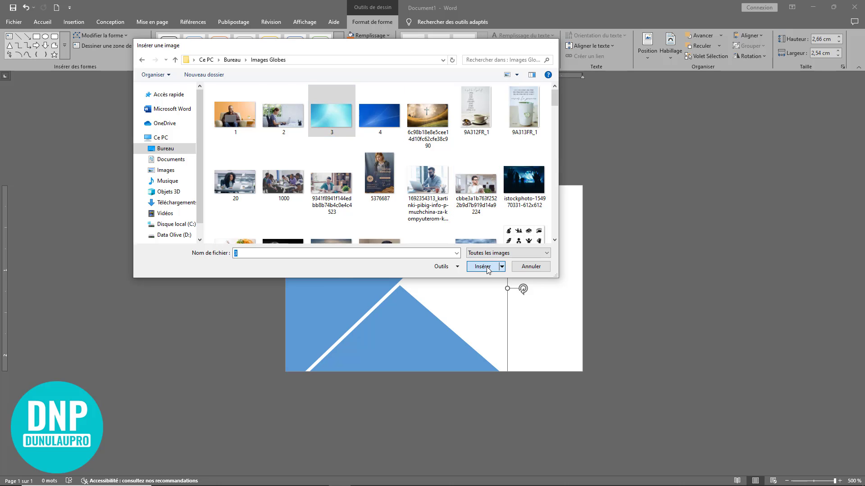
click(716, 243)
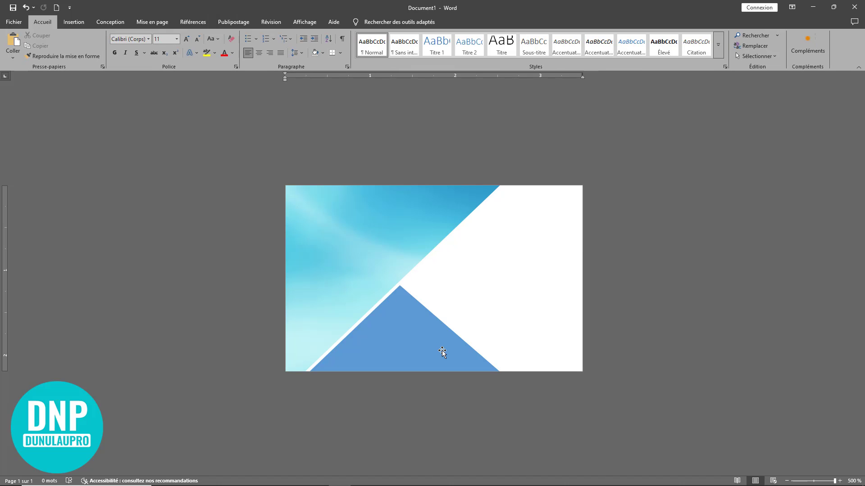
Select the lower triangle and start a picture fill from a file
click(399, 328)
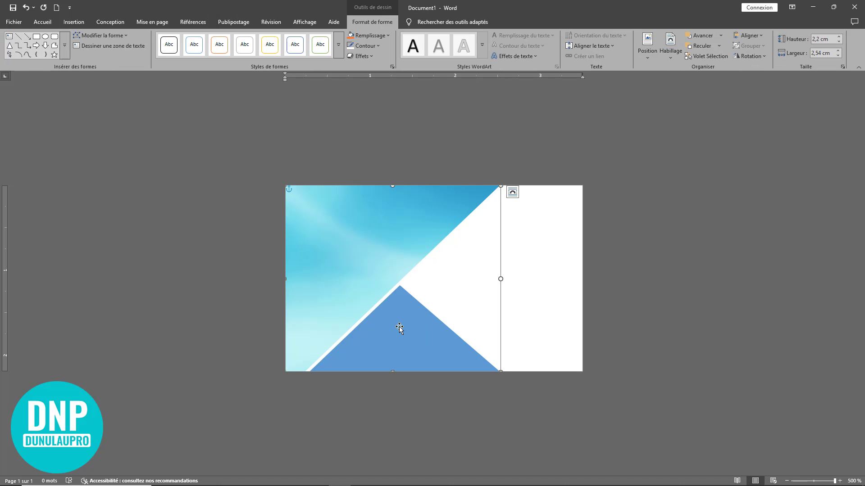
click(687, 363)
click(409, 338)
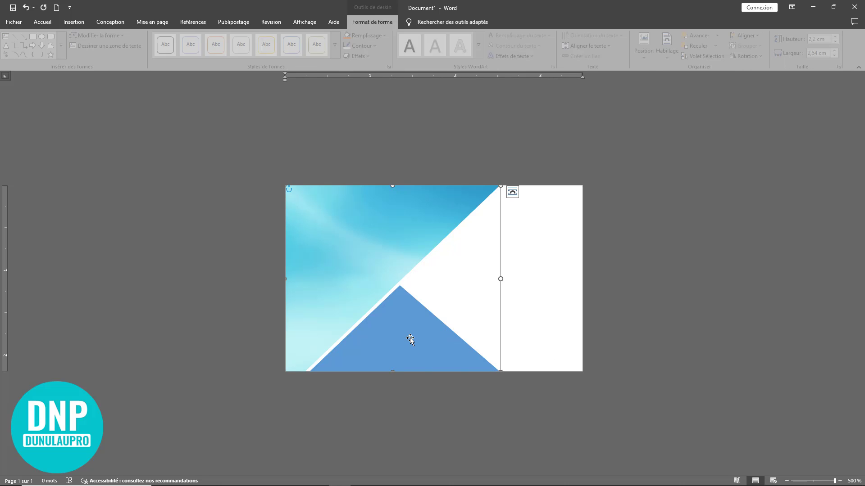
right_click(409, 336)
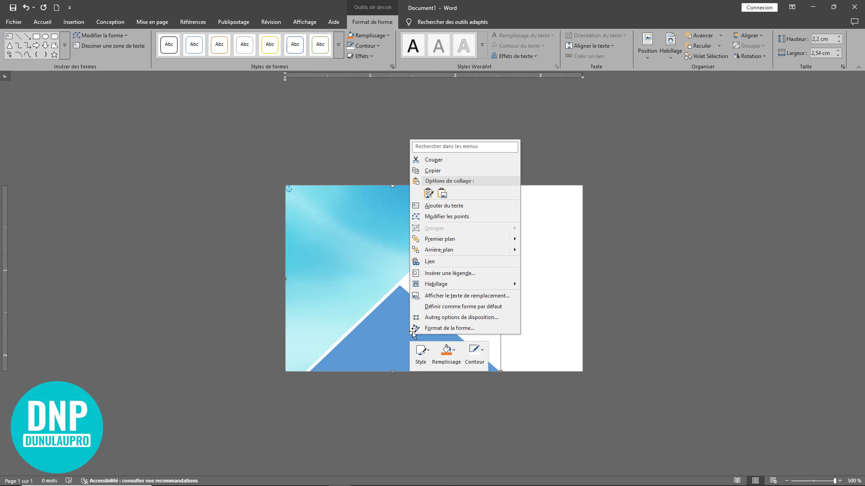
click(454, 354)
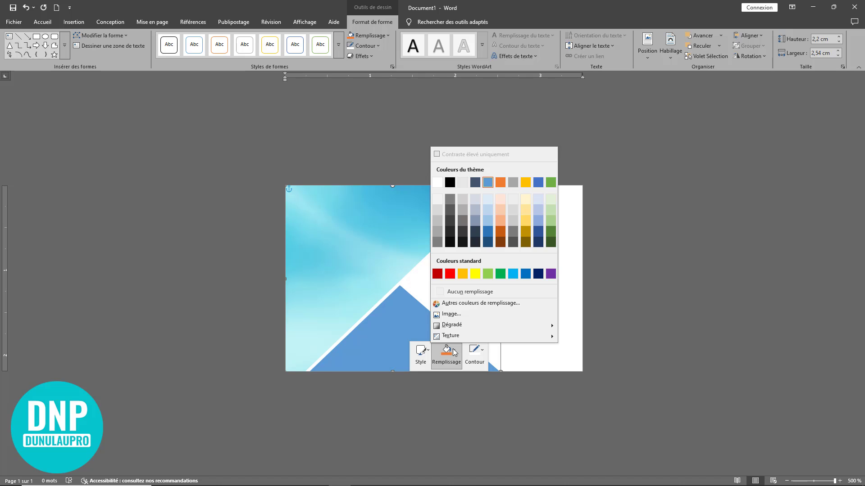
click(459, 316)
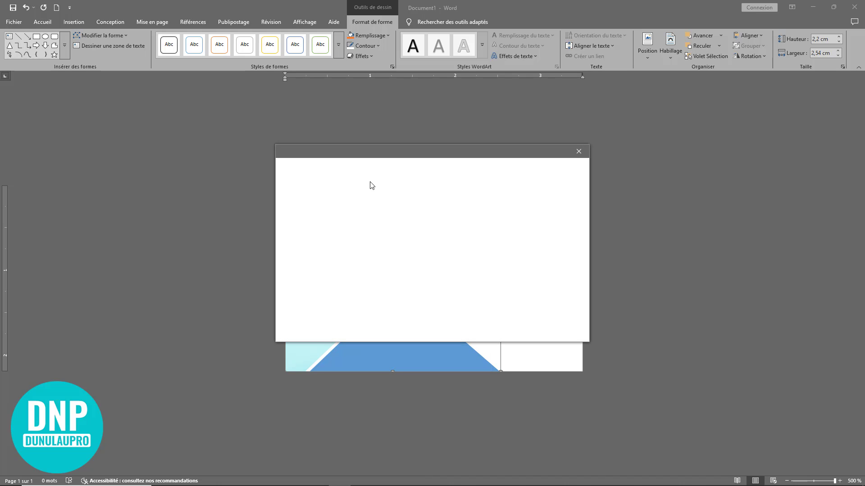
click(391, 197)
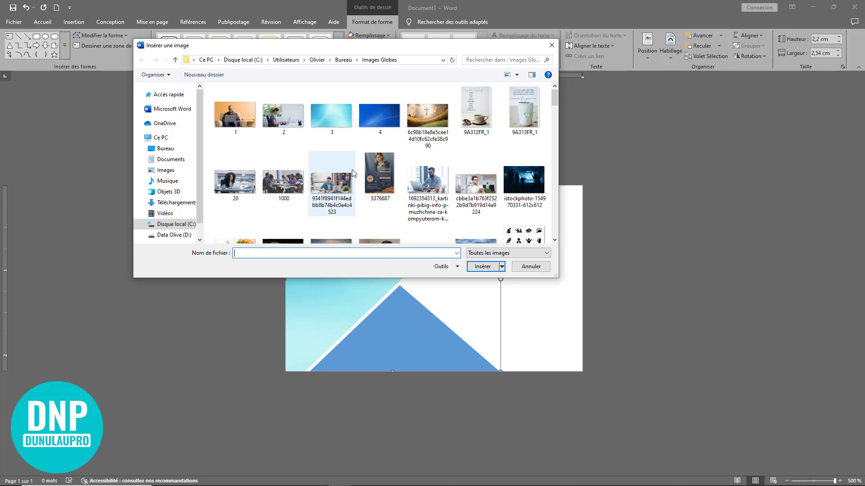
scroll(411, 183, down, 2)
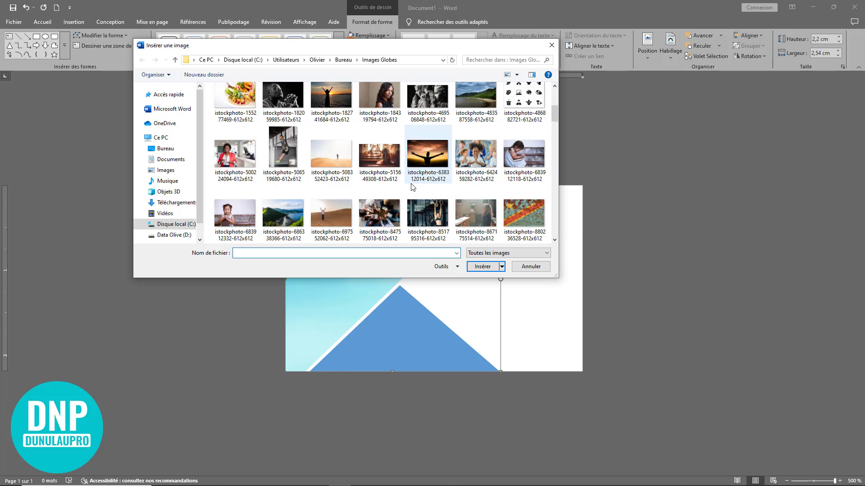
scroll(411, 187, down, 1)
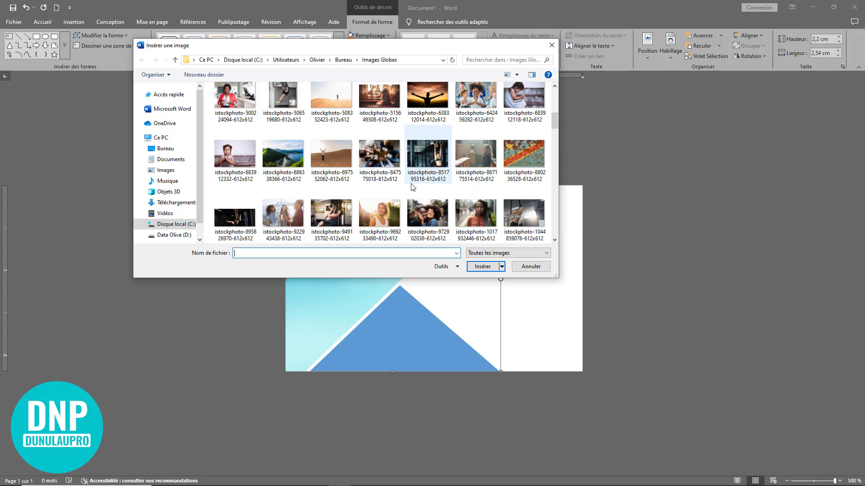
scroll(411, 187, up, 5)
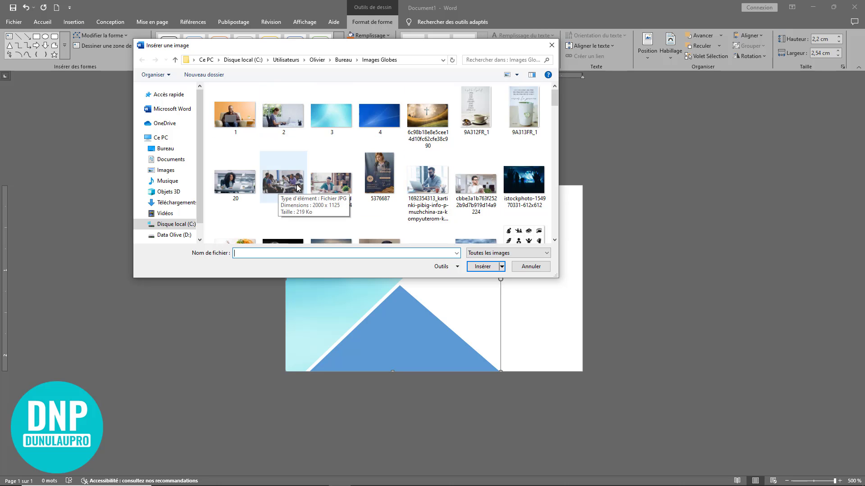
scroll(484, 154, down, 2)
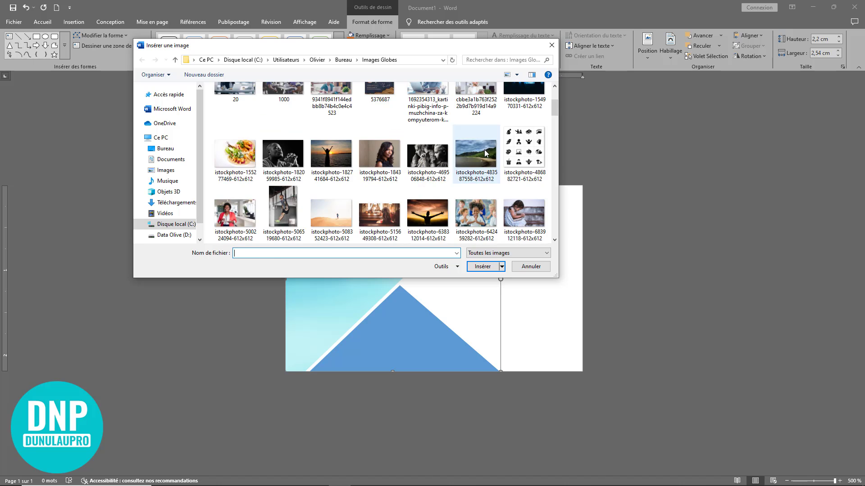
click(482, 169)
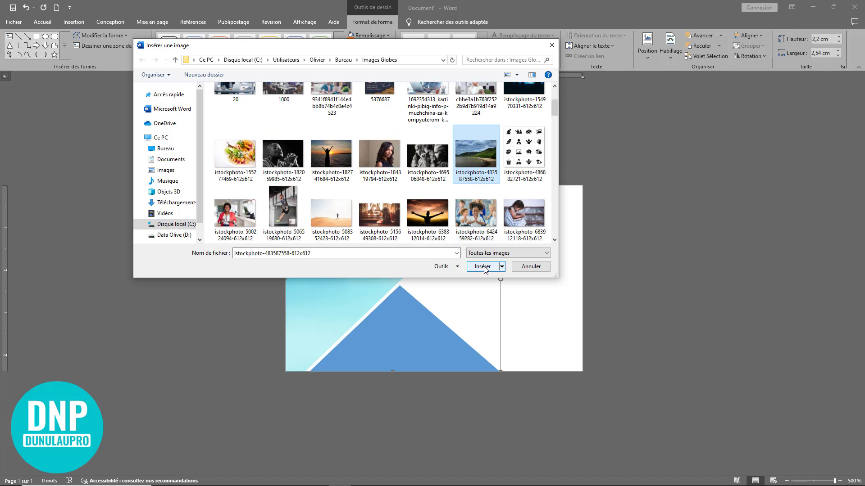
click(483, 267)
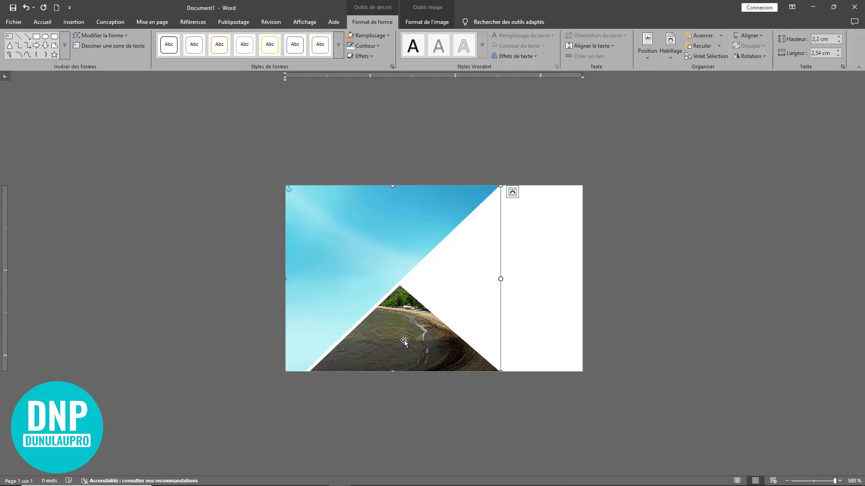
click(433, 22)
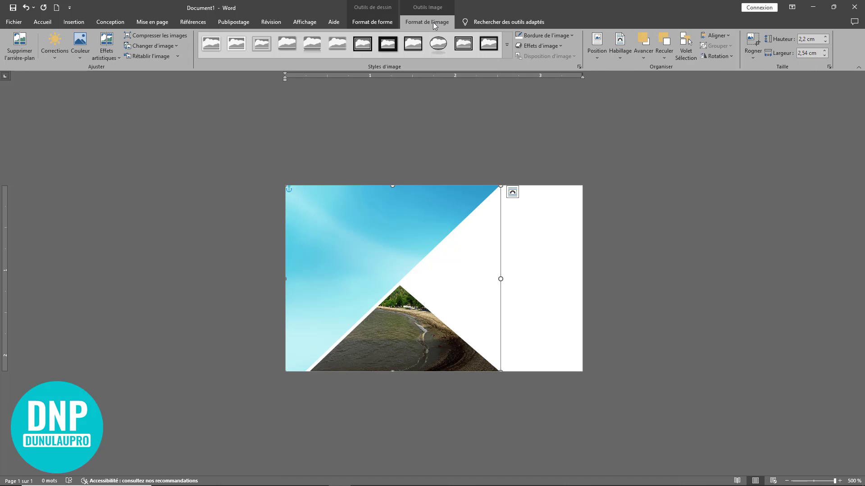
Recolour the lower triangle's beach photo with the dark green Recolorier option (accent 6 dark)
click(83, 56)
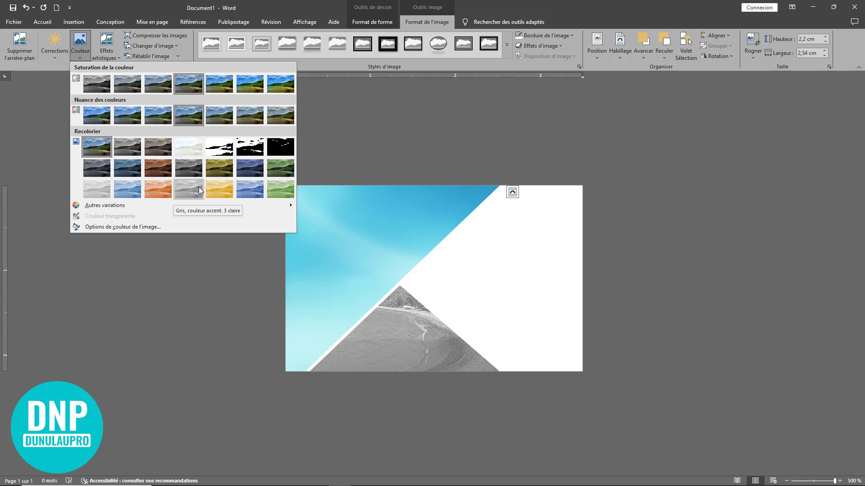
click(285, 166)
click(664, 269)
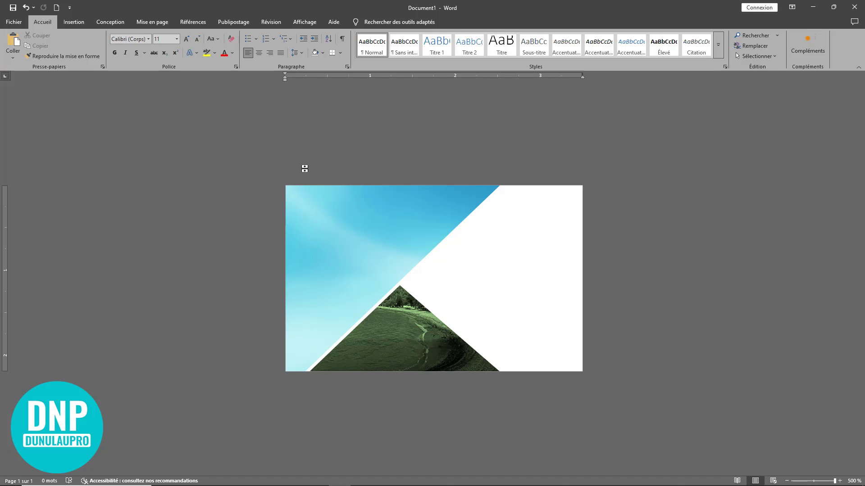
click(74, 23)
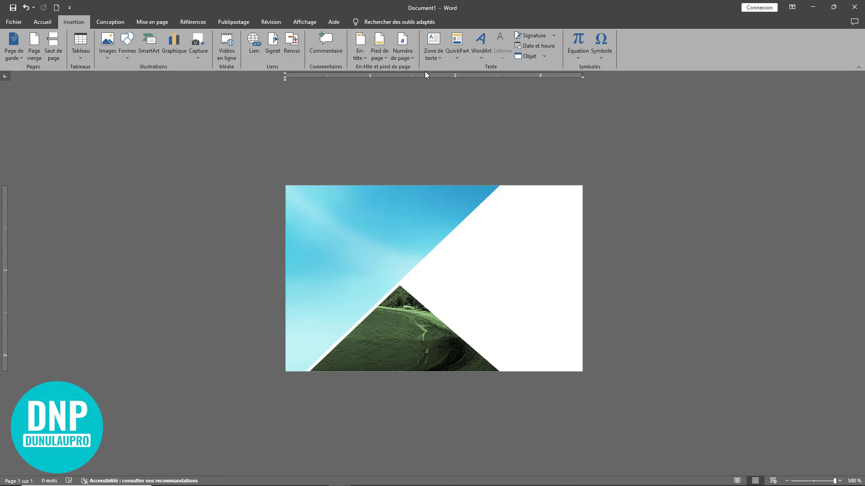
Draw a Sans contour rectangle over the whole card, sized 2,23 cm by 3,51 cm
click(126, 56)
click(156, 77)
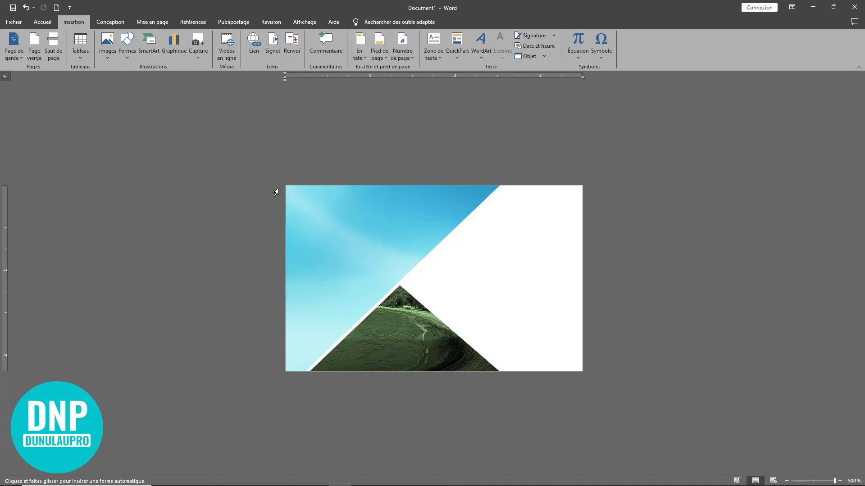
drag(286, 186, 301, 264)
mouse_move(374, 309)
mouse_down()
mouse_move(542, 350)
mouse_move(582, 370)
mouse_up()
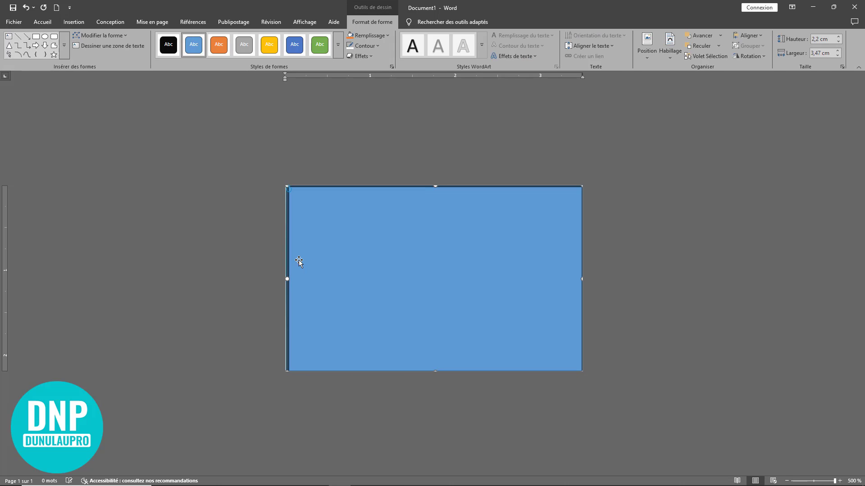
drag(287, 279, 284, 279)
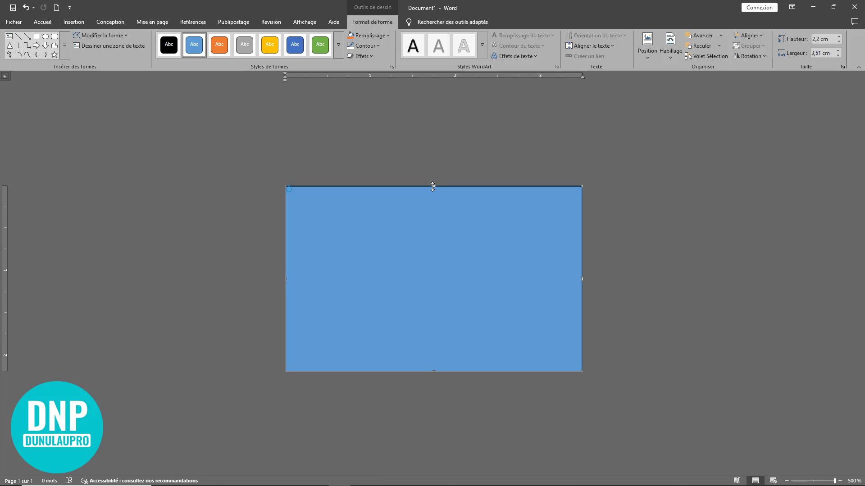
click(365, 45)
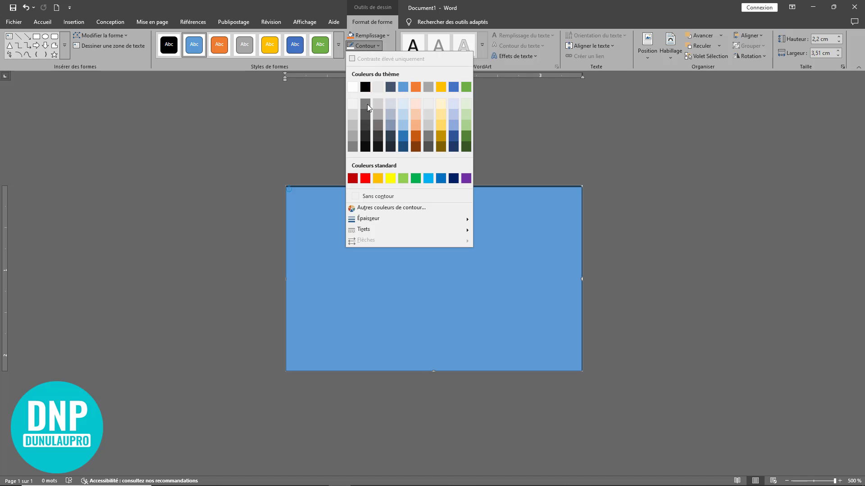
click(381, 196)
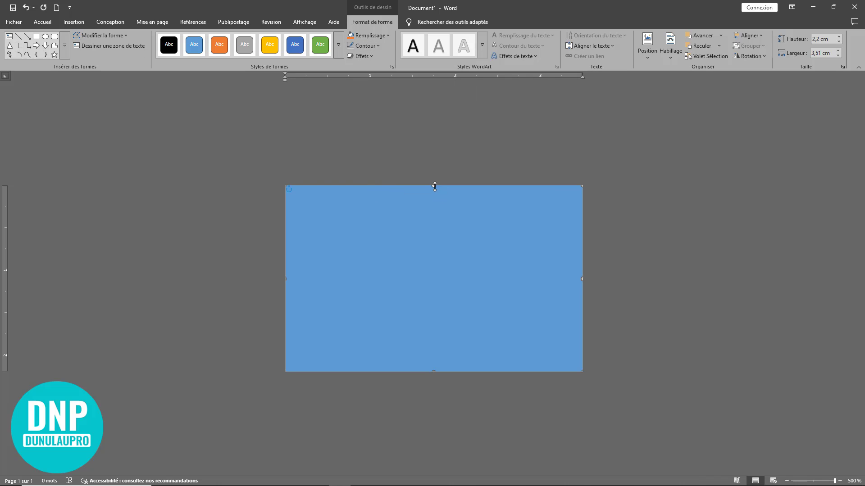
drag(435, 186, 432, 183)
Fill the rectangle with picture file 20 using Remplissage > Image, then open the Reculer options
right_click(418, 217)
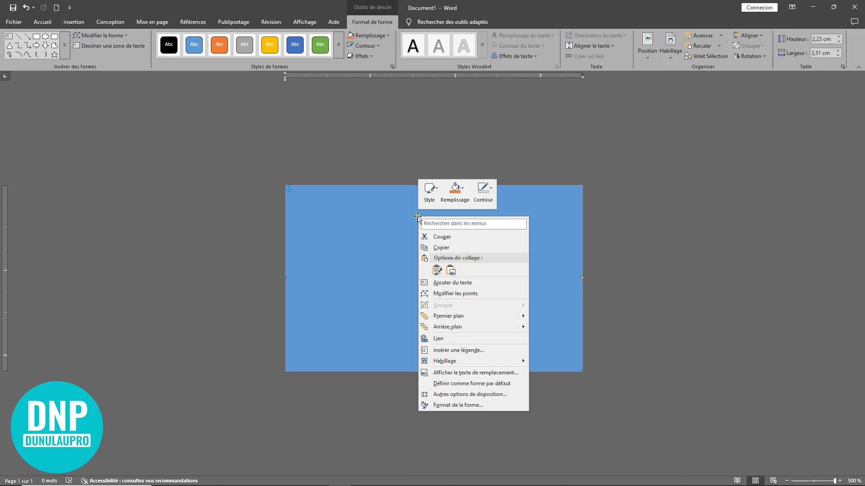
click(462, 187)
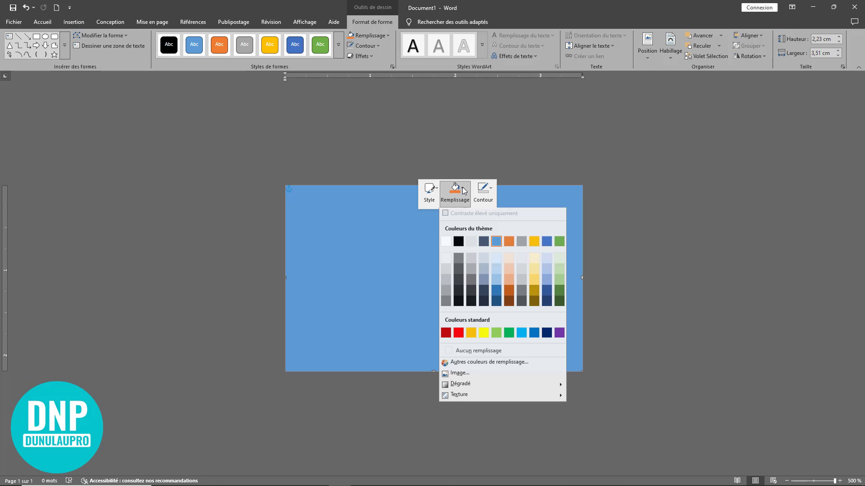
click(477, 374)
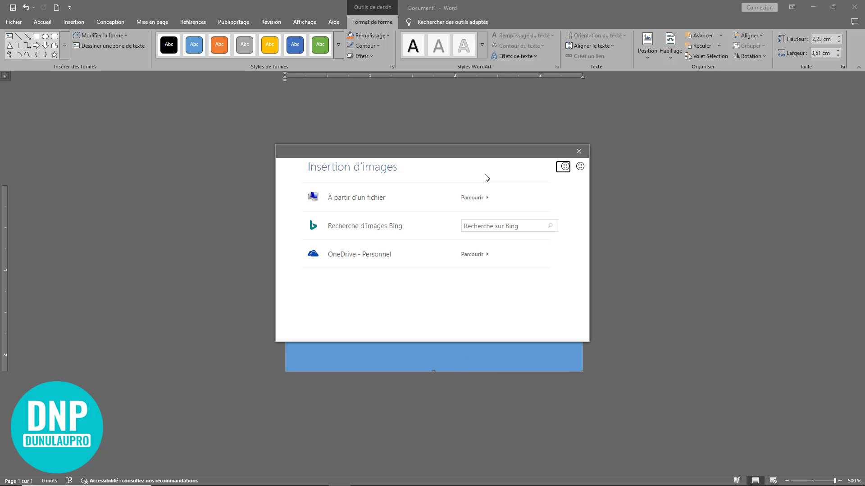
click(388, 201)
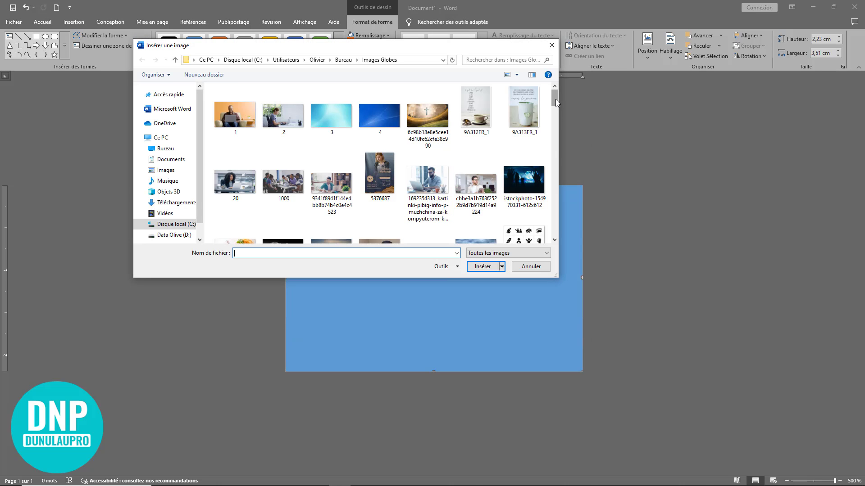
mouse_move(555, 99)
mouse_down()
mouse_move(555, 139)
mouse_move(555, 104)
mouse_up()
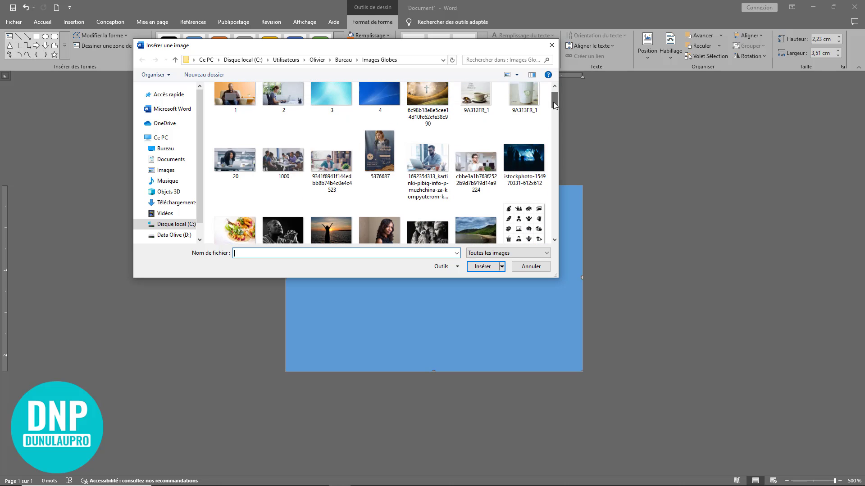
click(233, 159)
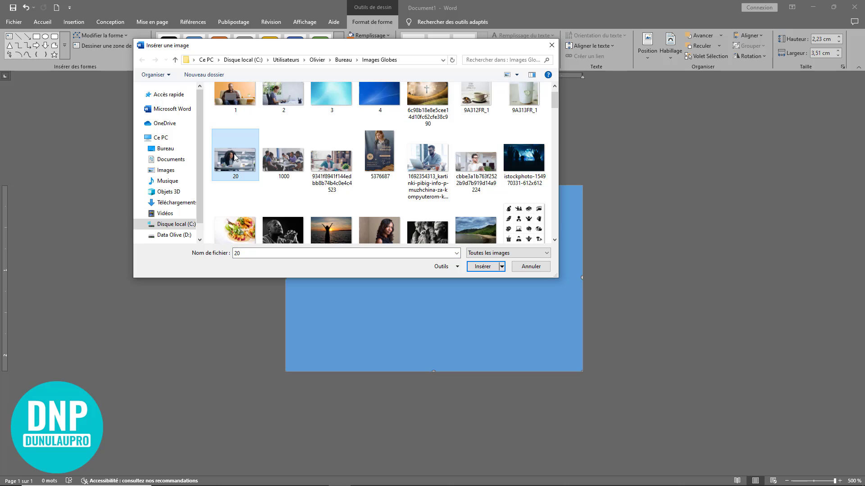
click(481, 266)
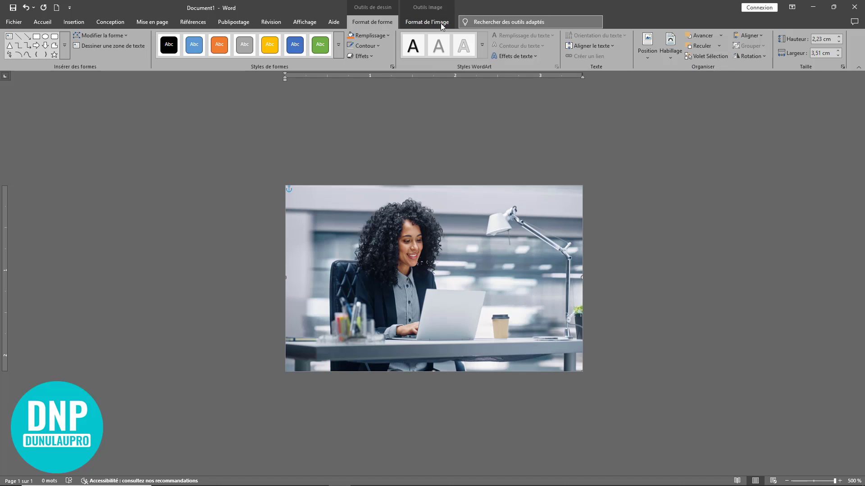
click(423, 21)
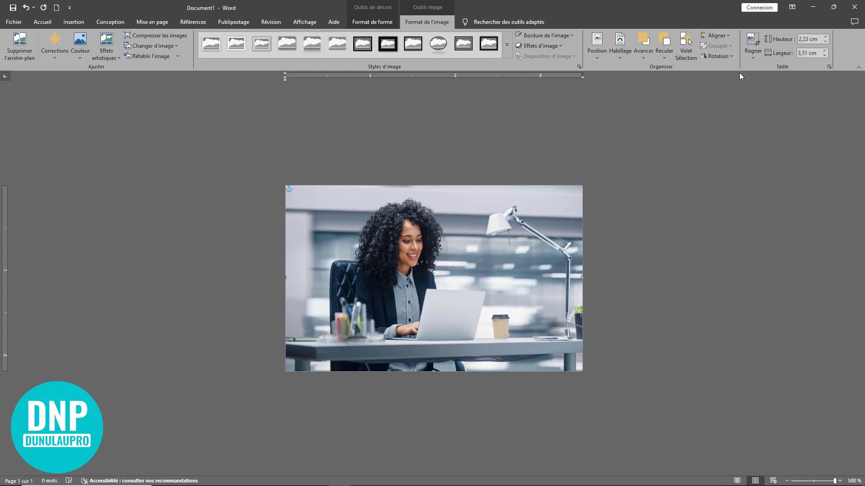
click(666, 57)
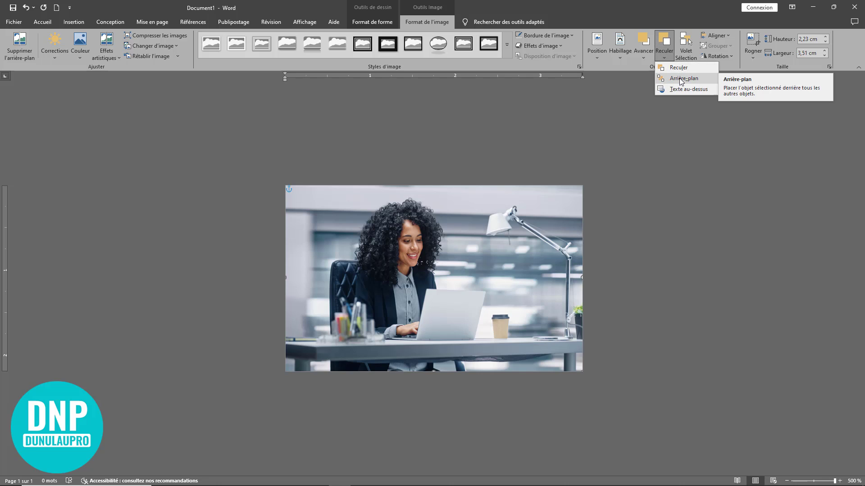
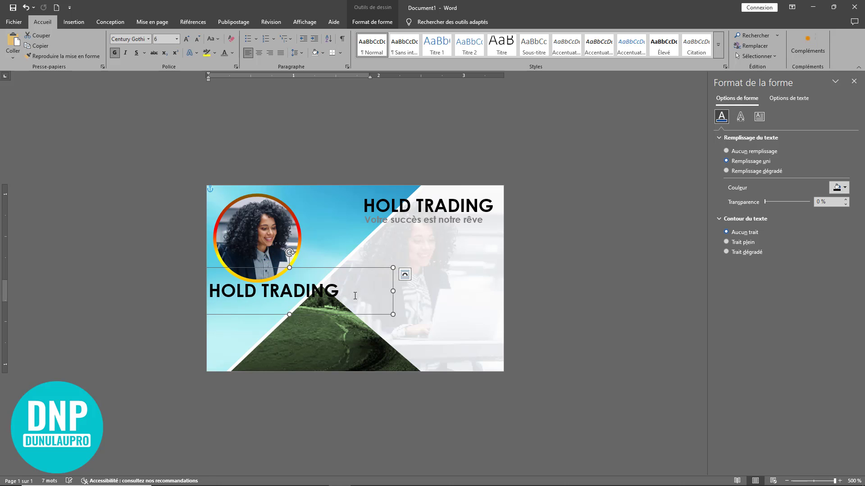
Replace the copied HOLD TRADING text under the photo with the person's full name in dark navy
drag(356, 293, 216, 281)
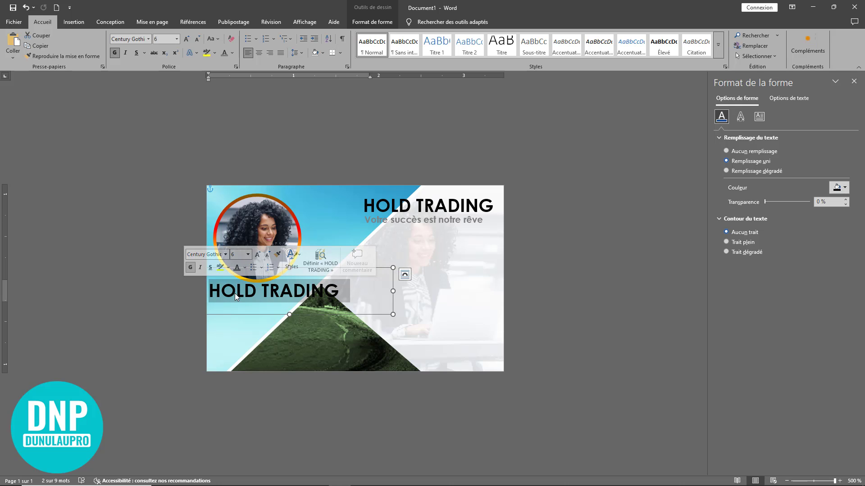
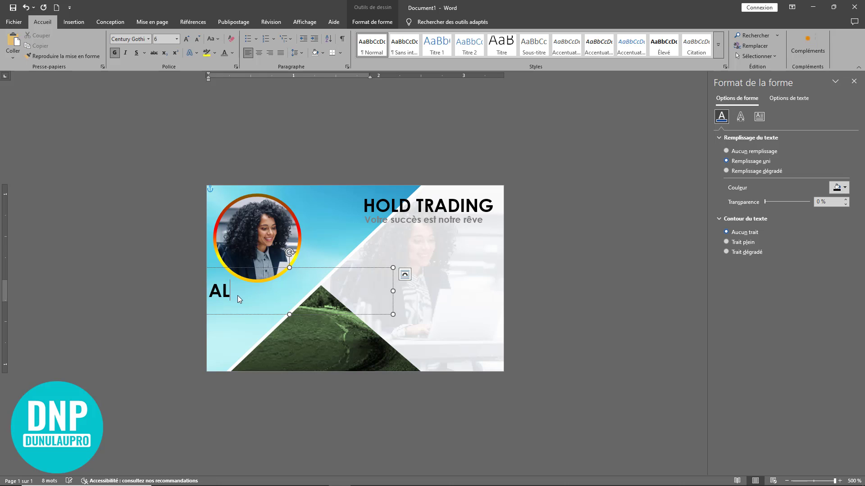
drag(338, 292, 209, 291)
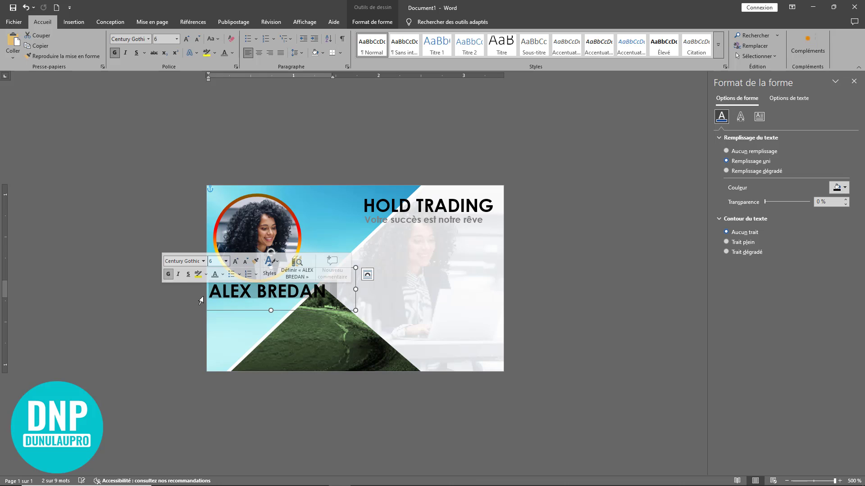
click(232, 54)
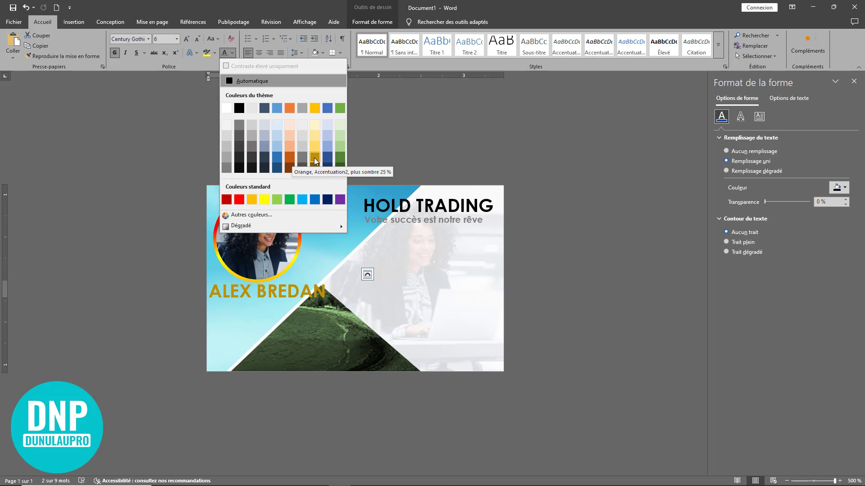
click(328, 199)
click(384, 295)
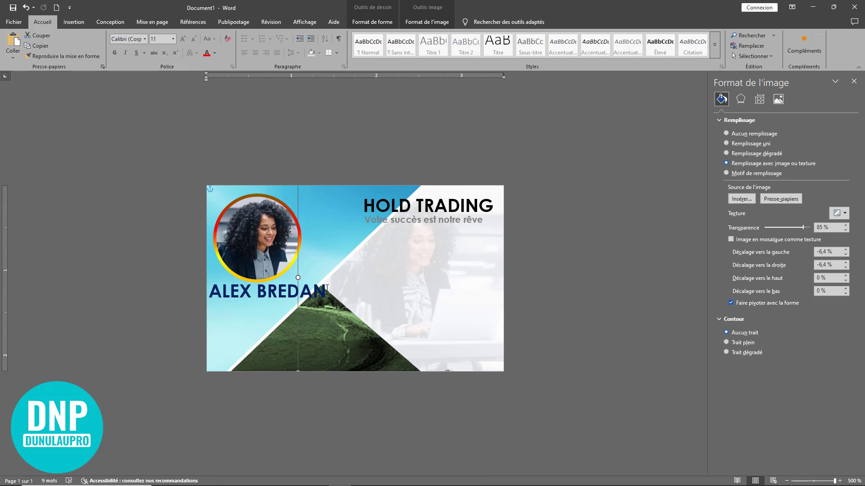
Make the surname in the name box white
drag(264, 288, 255, 289)
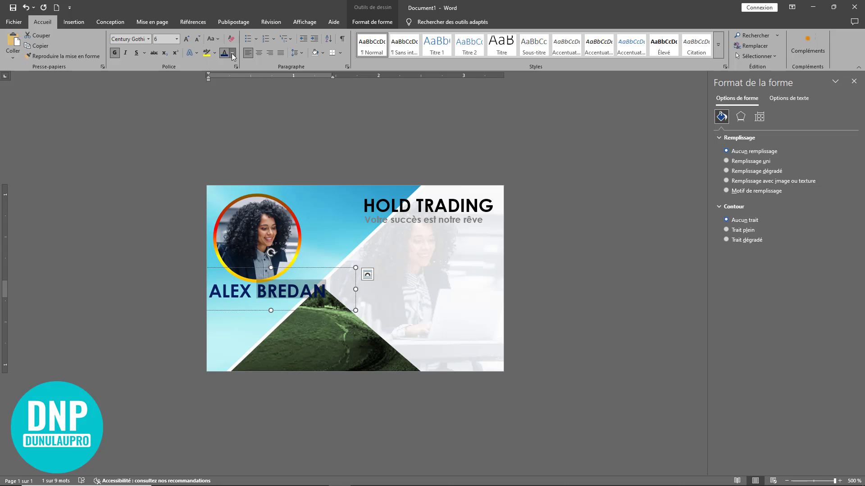
click(233, 54)
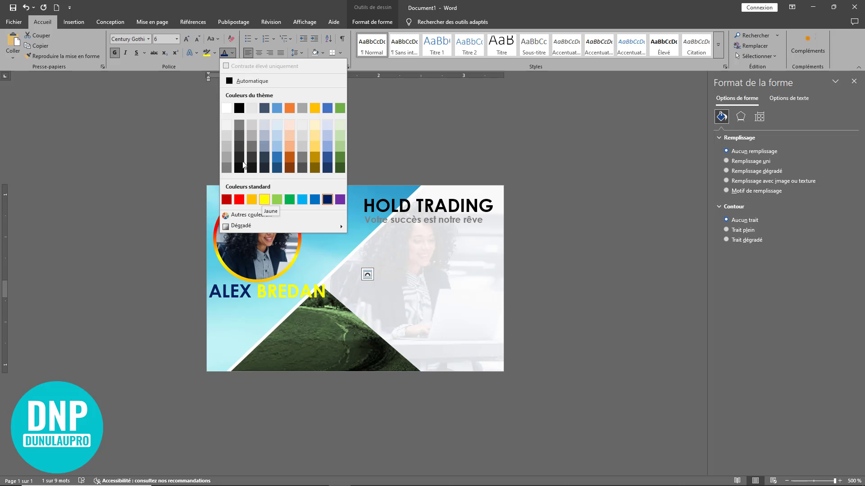
click(226, 109)
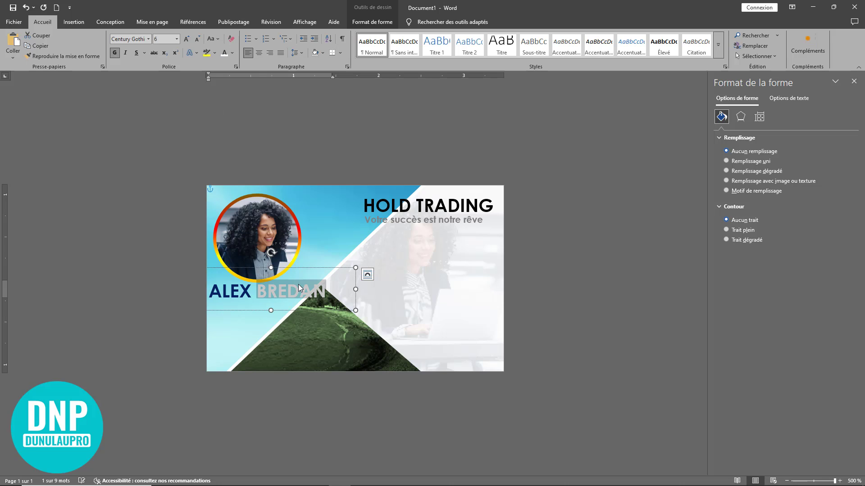
click(384, 292)
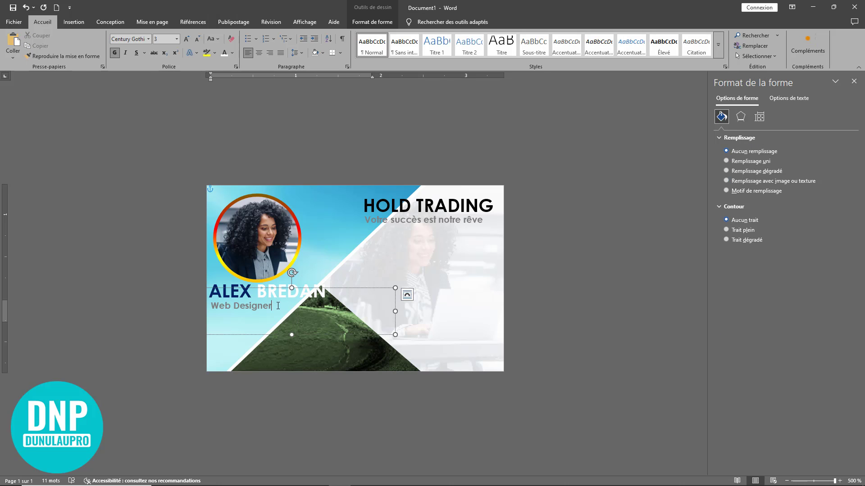
Colour the Web Designer text dark blue
drag(278, 305, 211, 311)
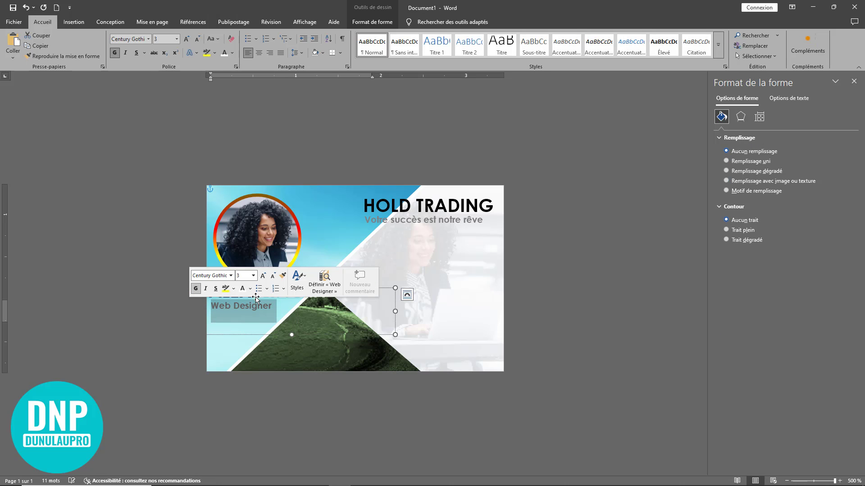
click(232, 53)
click(326, 200)
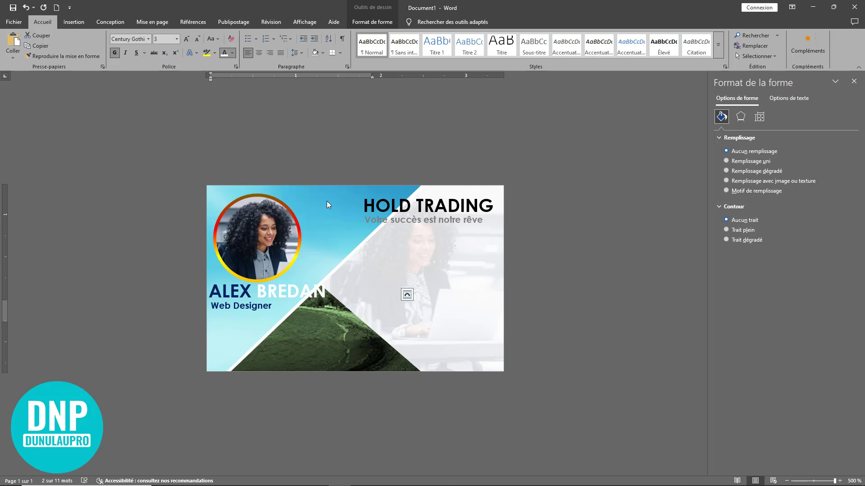
click(471, 311)
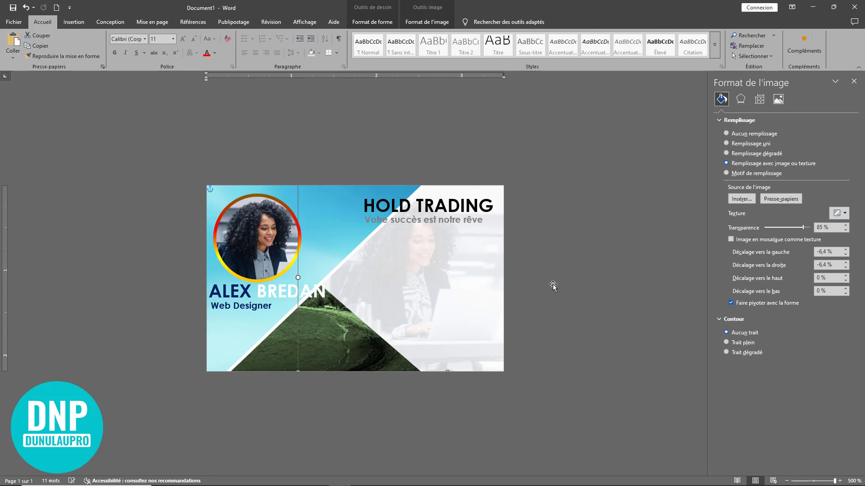
Shorten and narrow the Web Designer text box to fit its text
click(317, 288)
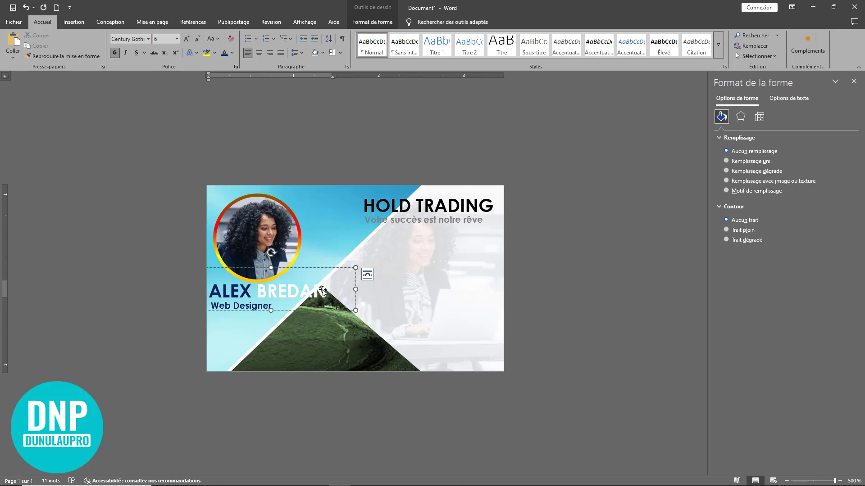
click(328, 283)
click(303, 324)
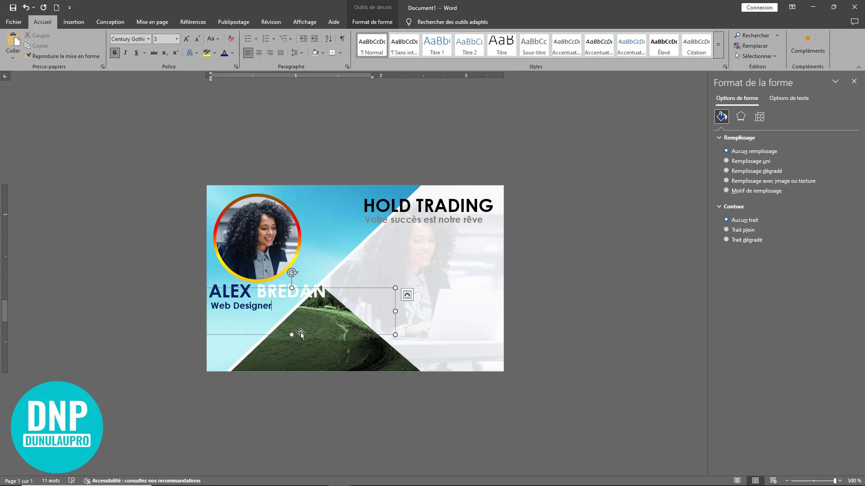
drag(292, 333, 292, 323)
drag(396, 305, 298, 306)
click(330, 285)
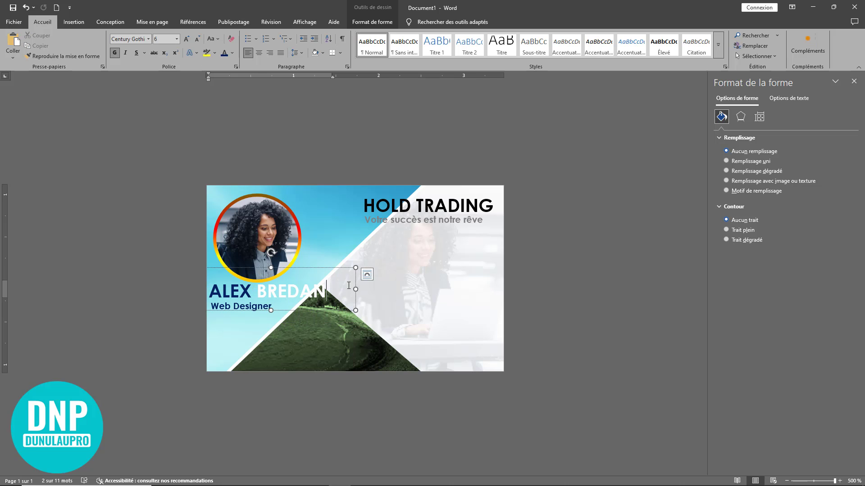
click(679, 309)
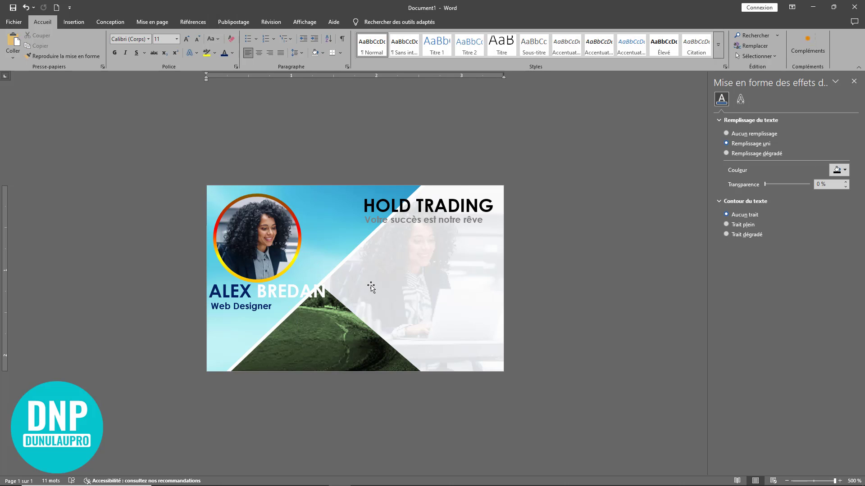
Close the text effects pane and copy the phone, pin and globe icons
click(854, 81)
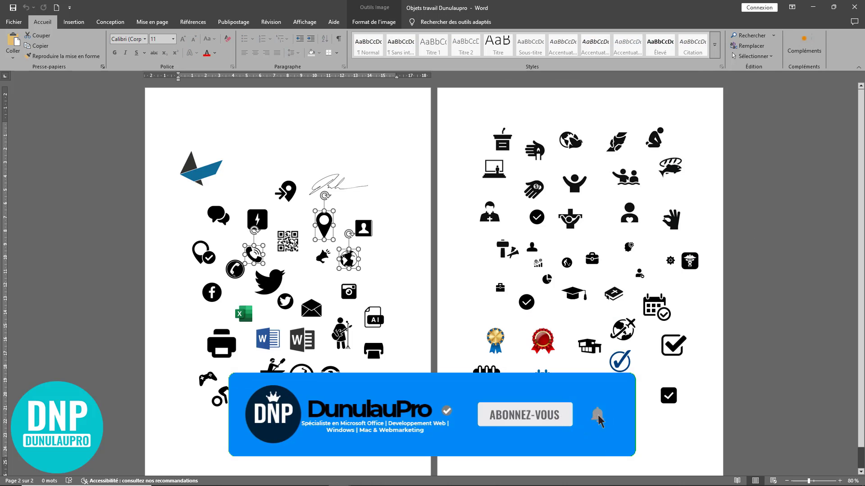
right_click(327, 222)
click(356, 255)
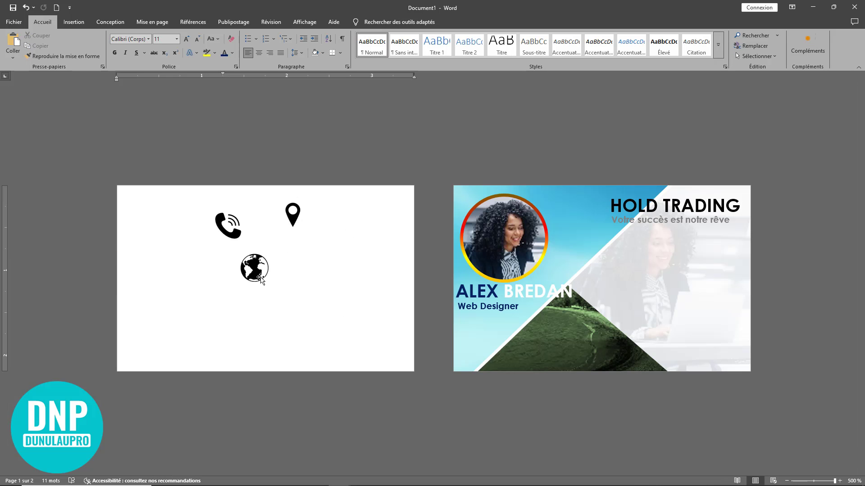
Shrink the globe icon and move it lower, then shrink the phone icon
click(260, 279)
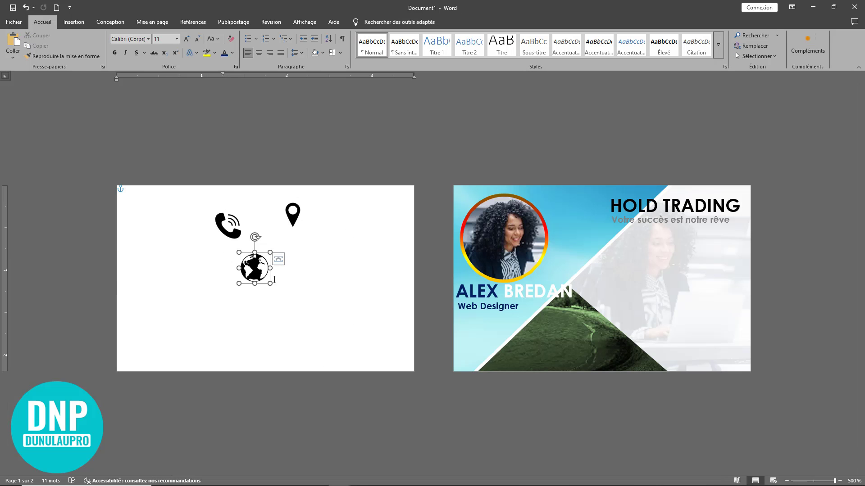
mouse_move(269, 284)
mouse_down()
mouse_move(261, 275)
mouse_move(268, 282)
mouse_up()
click(254, 261)
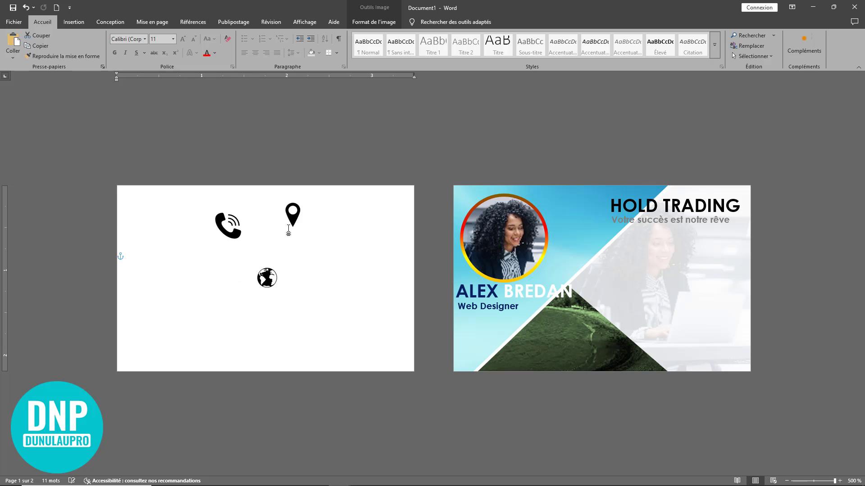
click(238, 239)
drag(242, 240, 235, 231)
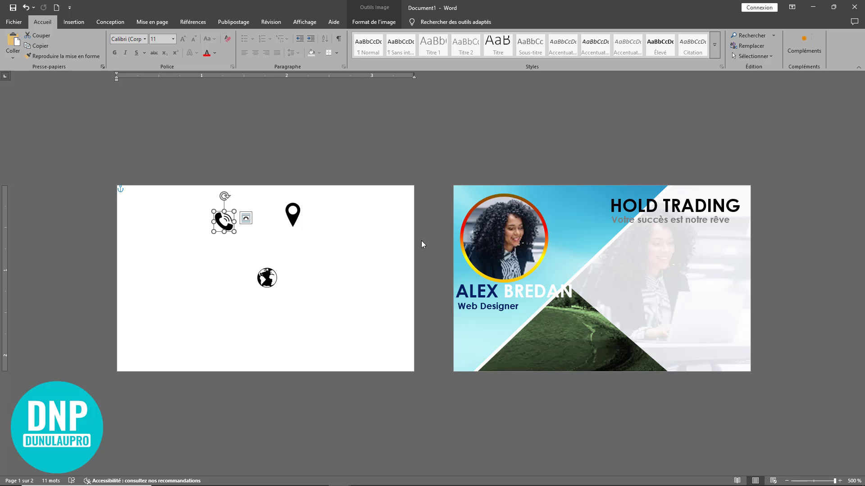
click(673, 226)
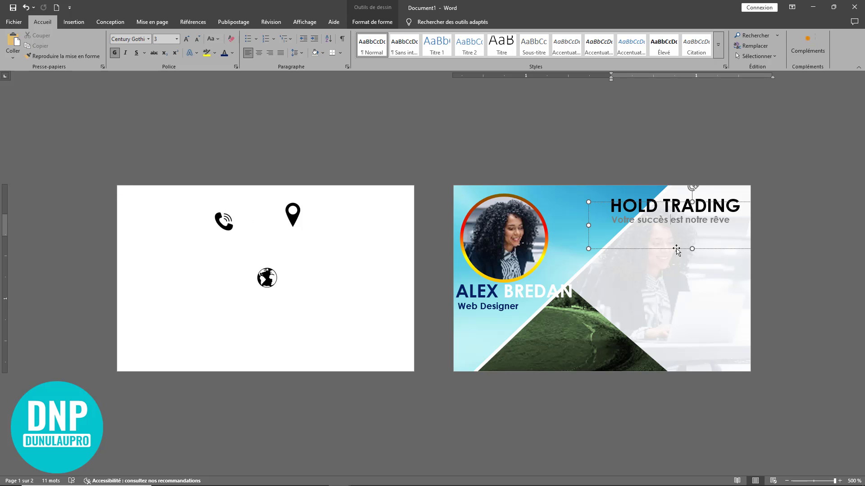
Replace the copied tagline with the first phone number in dark navy
drag(692, 247, 672, 270)
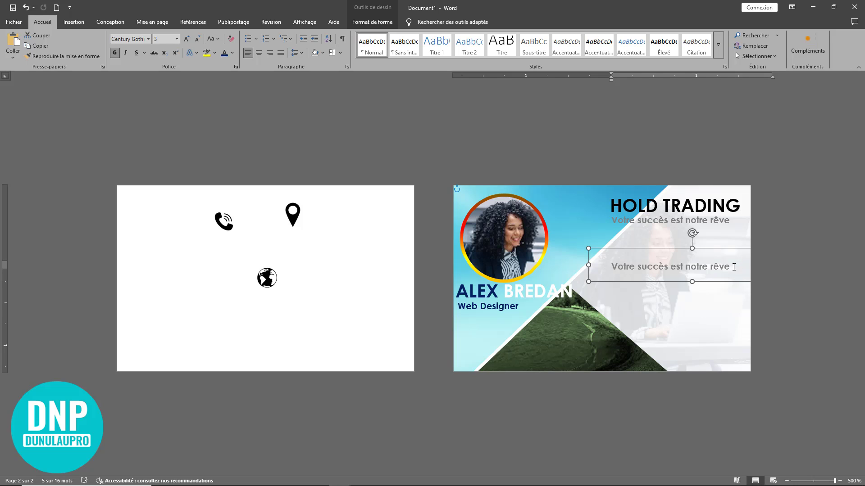
drag(708, 269, 609, 269)
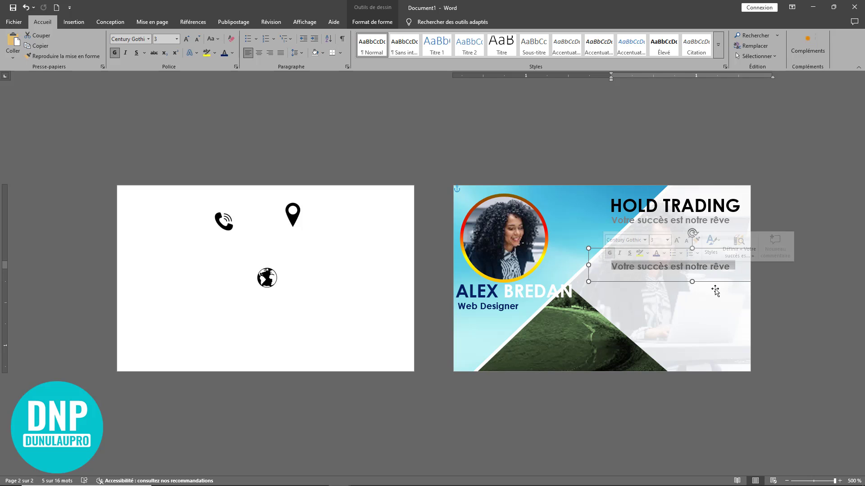
drag(589, 248, 603, 256)
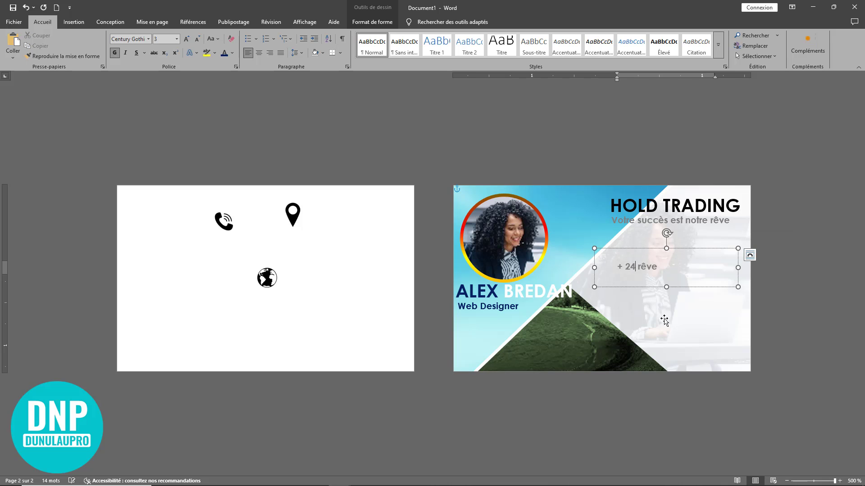
key(Delete)
key(Delete)
key(Delete)
key(Delete)
key(Delete)
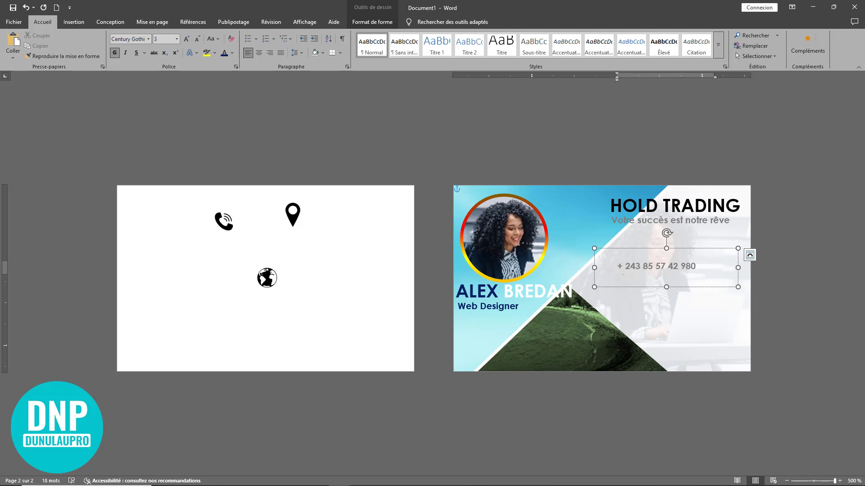
triple_click(710, 268)
click(223, 55)
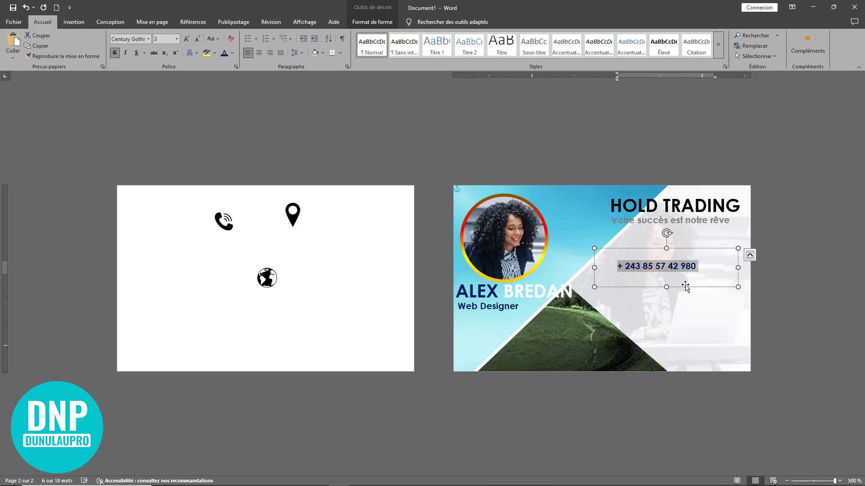
Duplicate the phone box below and enter a second phone number
click(685, 287)
ctrl+drag(685, 287, 643, 276)
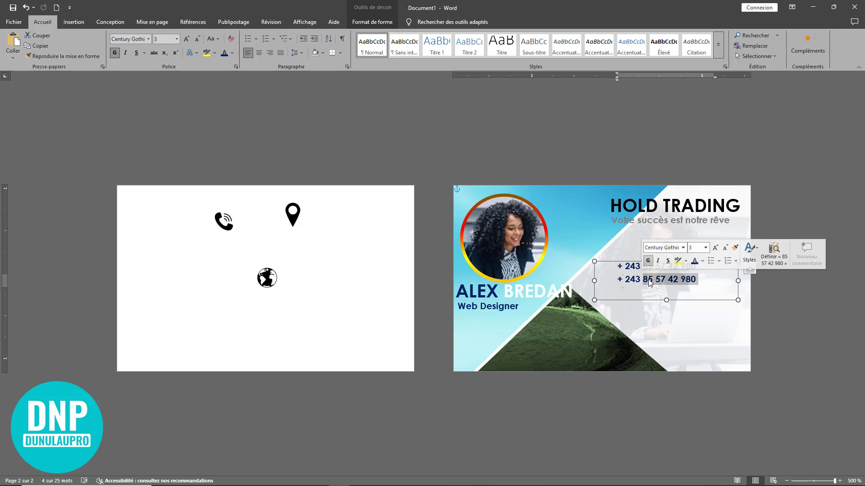
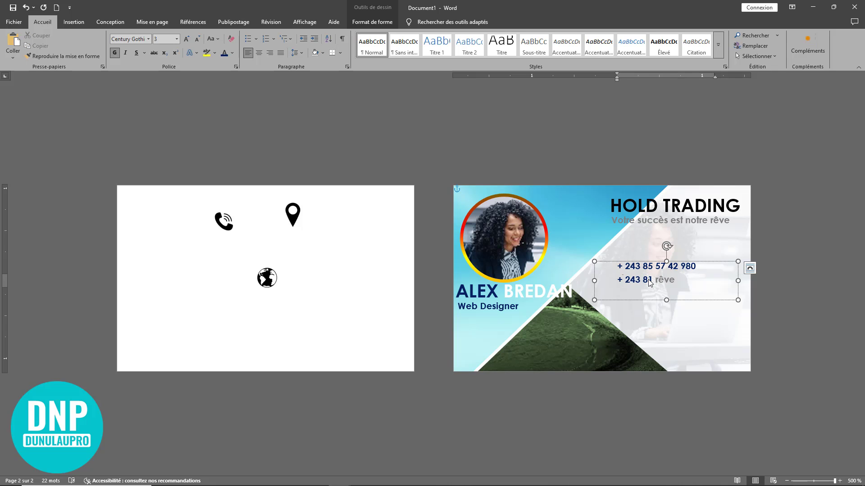
click(656, 300)
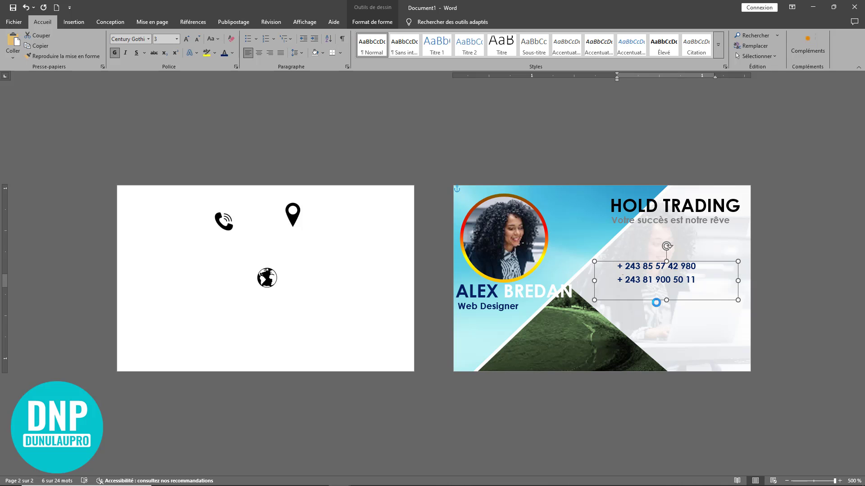
drag(657, 299, 659, 309)
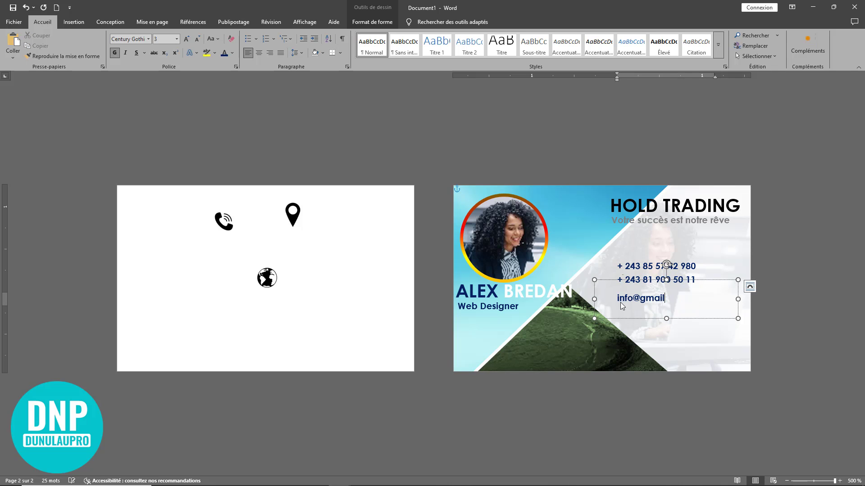
Complete the e-mail line with .com and set it to regular, not bold
text(.com)
triple_click(611, 300)
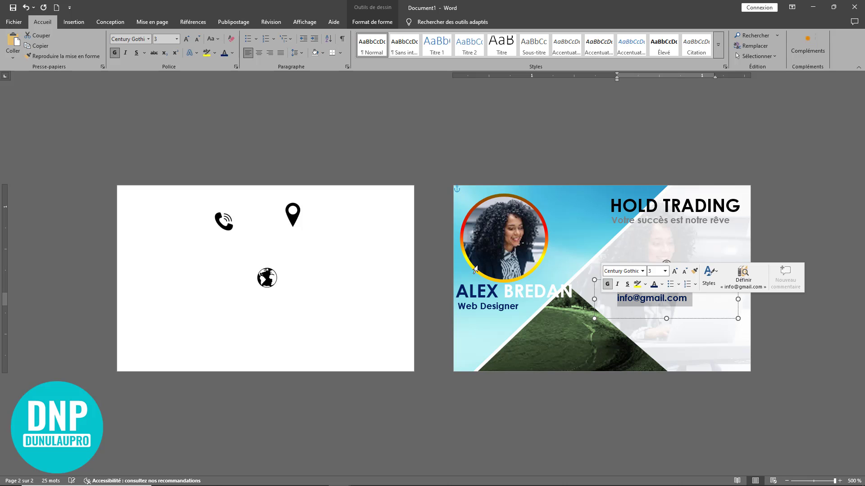
click(115, 53)
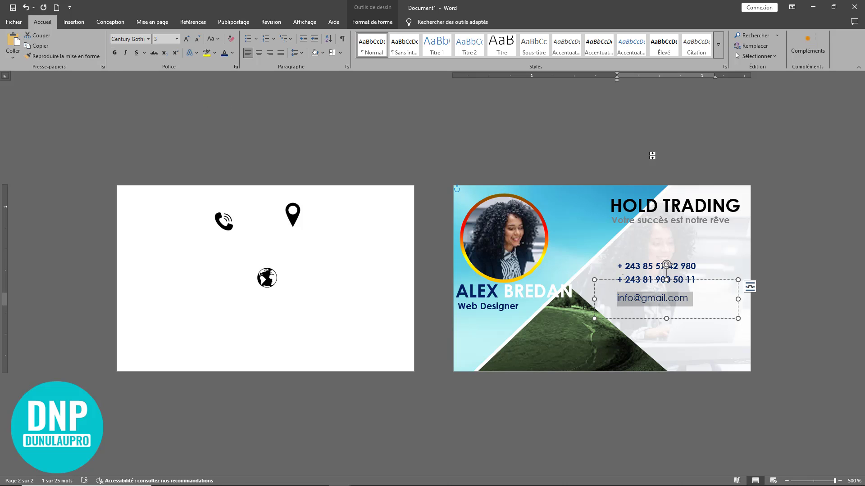
drag(713, 283, 717, 281)
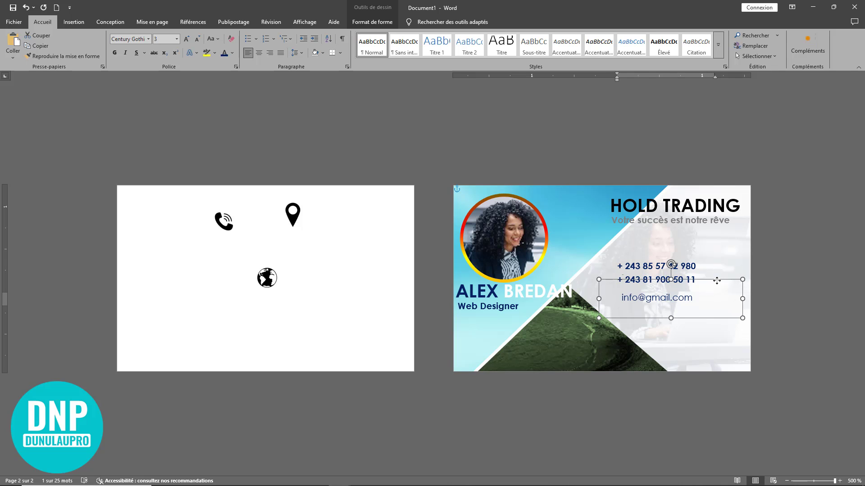
click(690, 267)
click(682, 280)
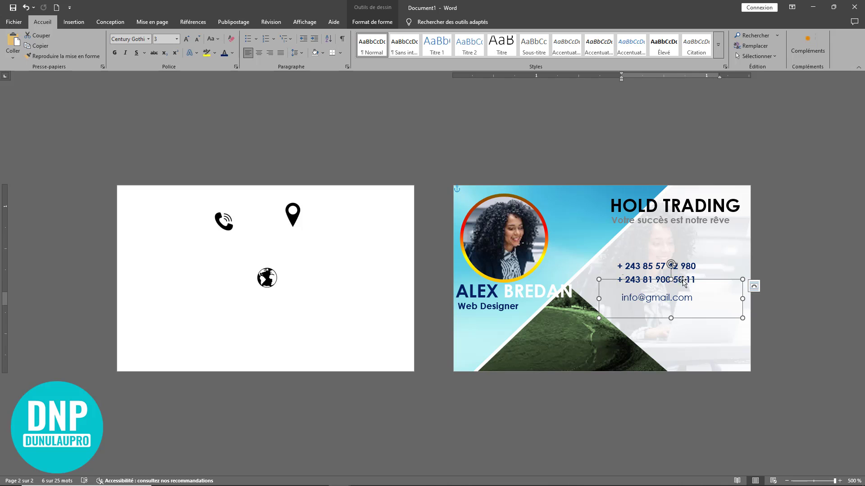
click(690, 267)
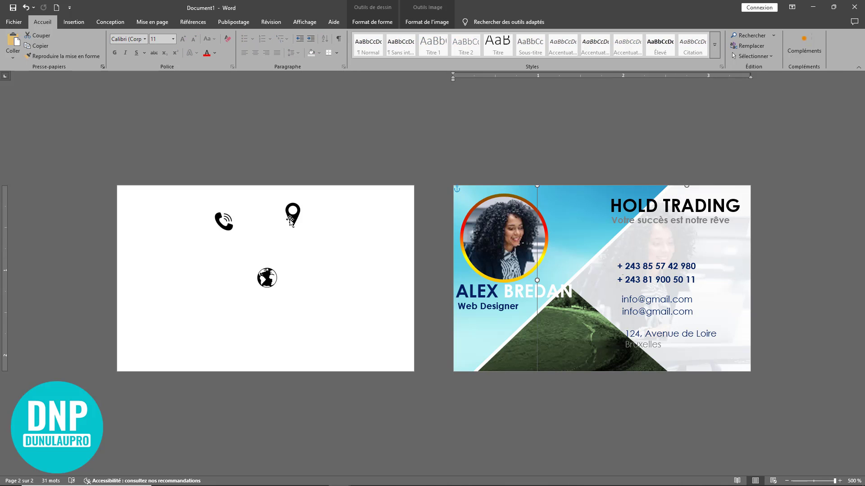
Shrink the pin icon beside the address and the globe icon beside the e-mail
click(290, 221)
drag(302, 227, 612, 338)
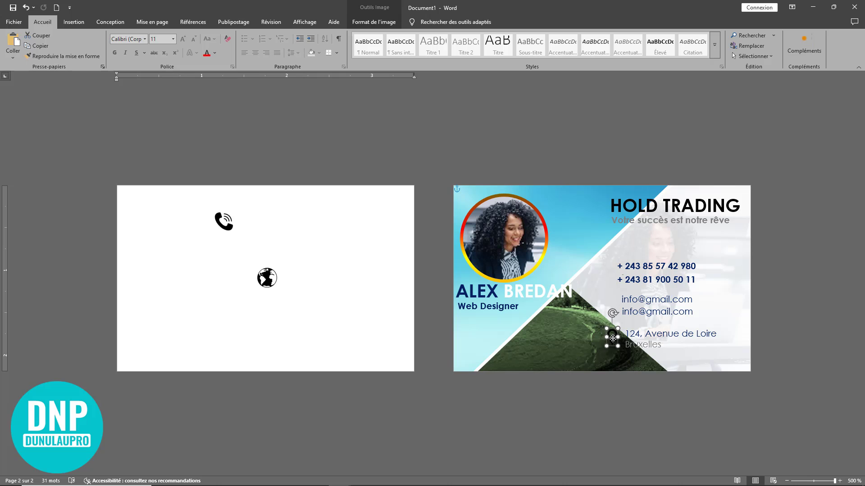
click(274, 283)
drag(275, 285, 607, 306)
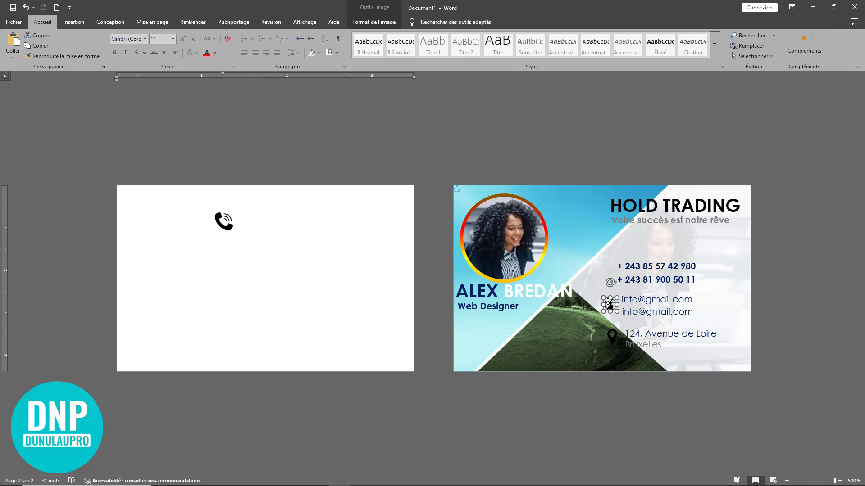
Shrink the phone icon and place it beside the phone numbers
click(223, 223)
drag(234, 232, 230, 228)
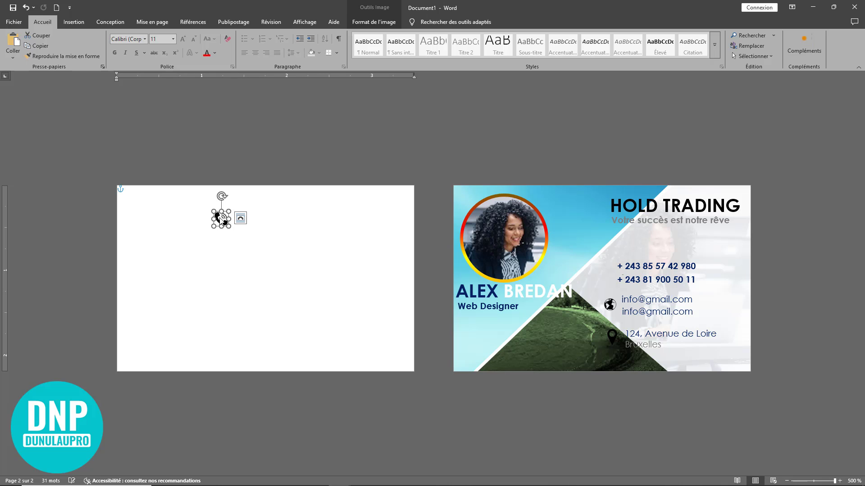
drag(221, 220, 607, 272)
click(696, 357)
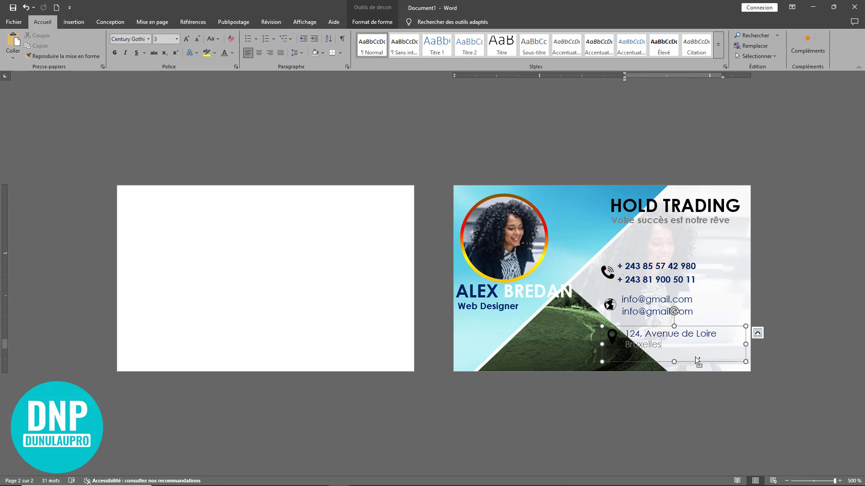
click(607, 274)
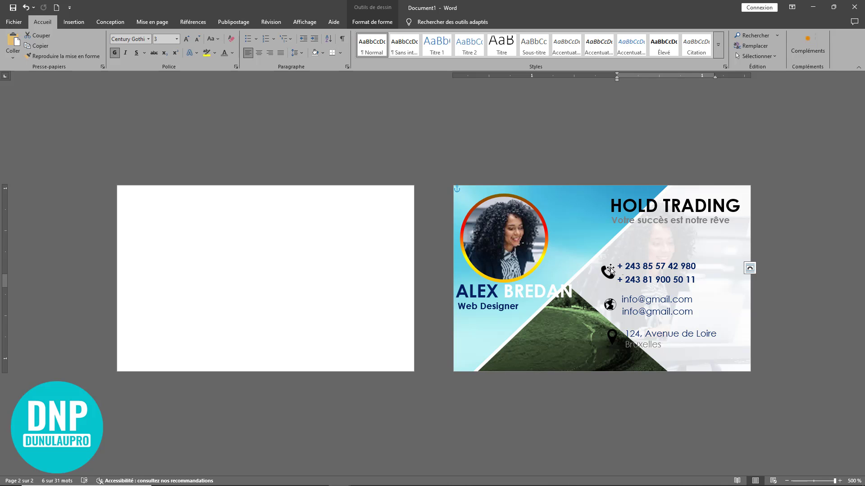
Check the icon placements and nudge the address box's left edge right
click(359, 267)
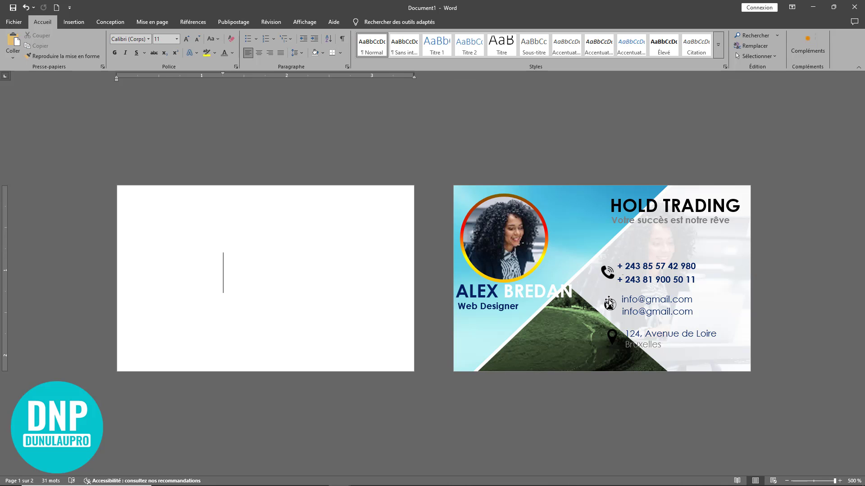
click(610, 306)
click(642, 282)
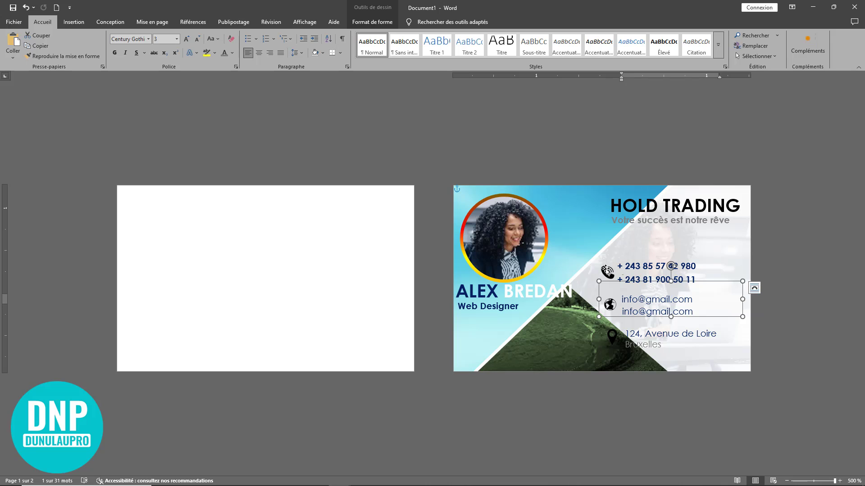
click(614, 272)
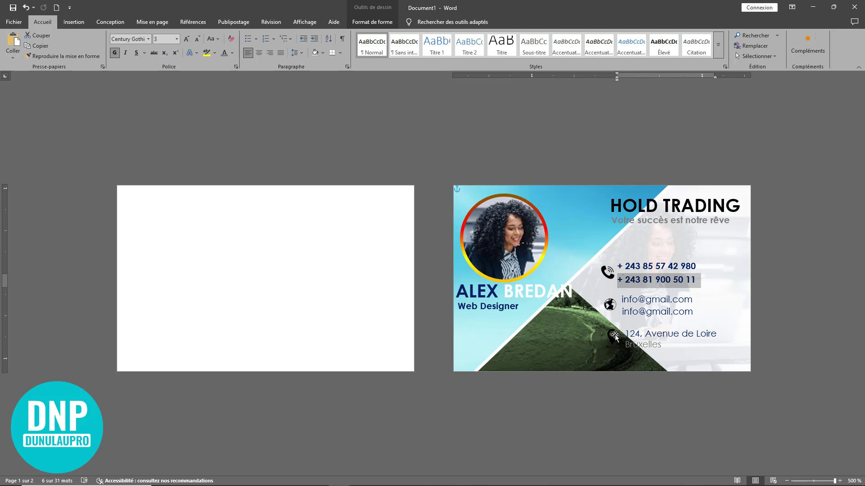
click(613, 338)
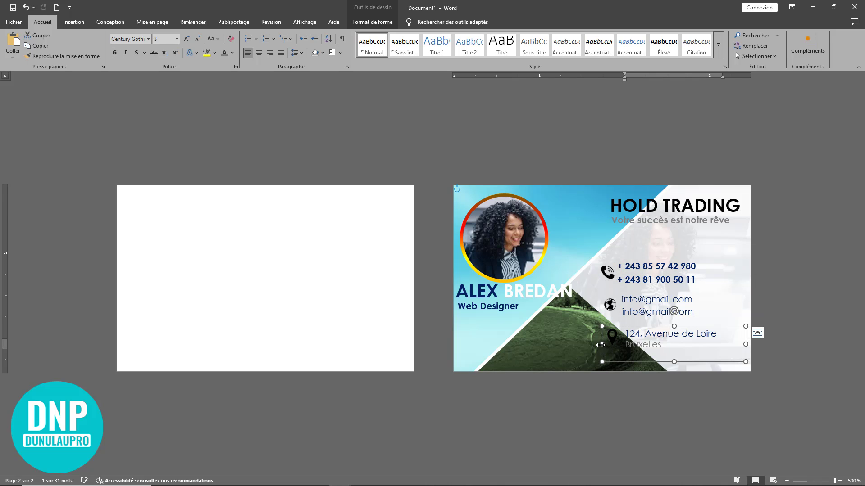
drag(601, 345, 605, 345)
click(680, 191)
click(802, 150)
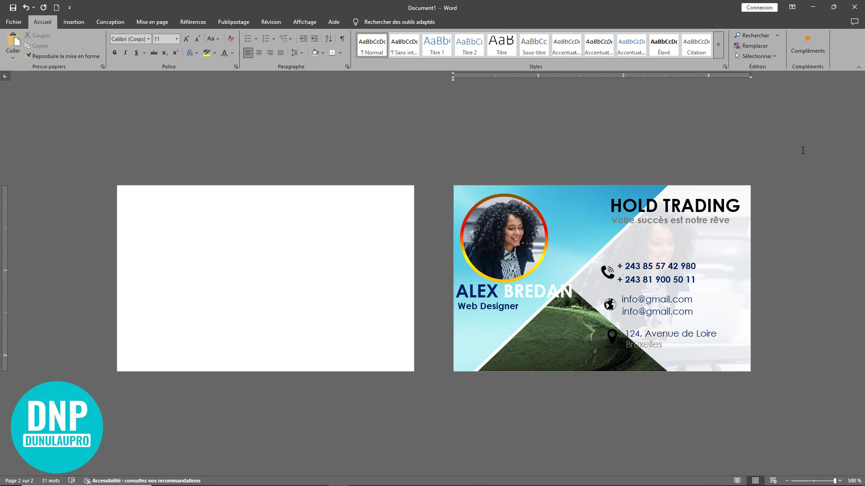
Draw a rectangle covering the whole back card, with a white outline, stretched to fill it
click(193, 220)
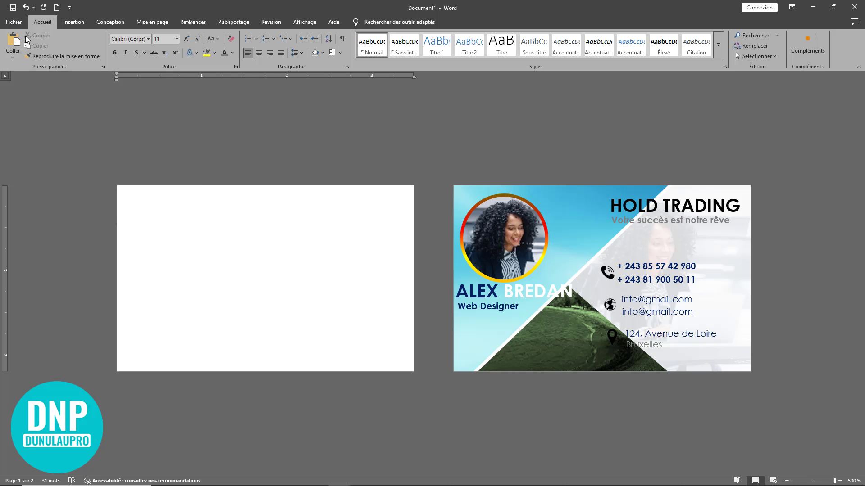
click(63, 24)
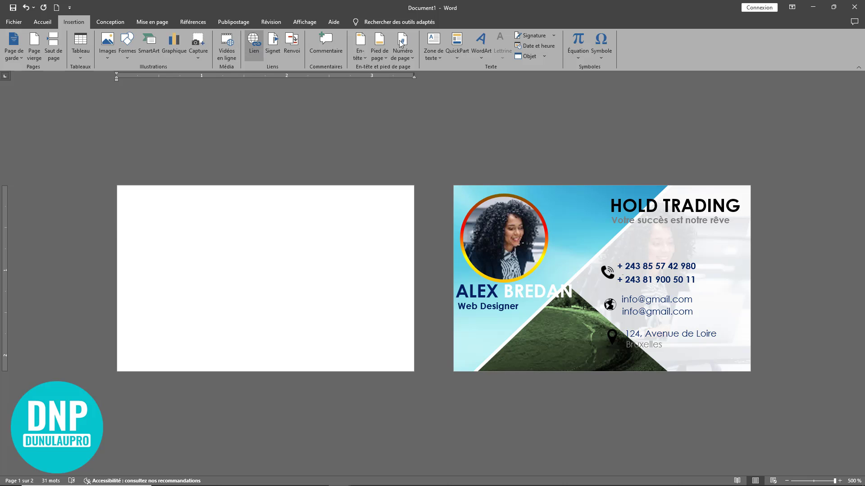
click(127, 54)
click(155, 77)
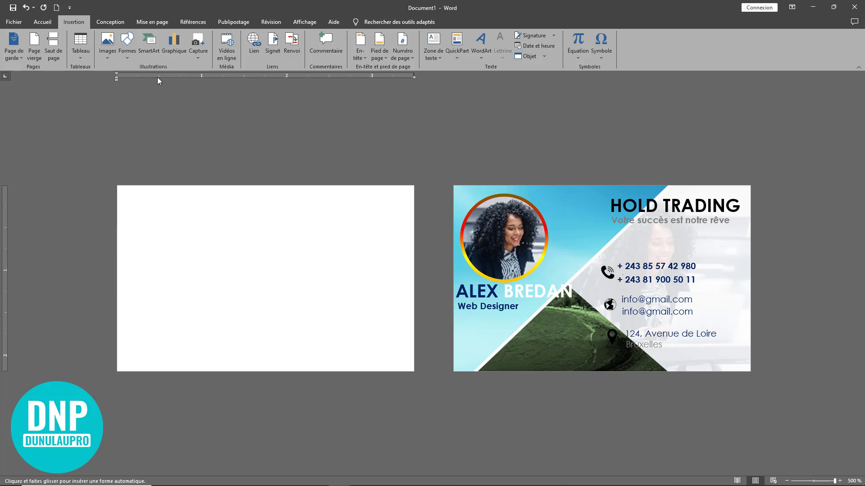
drag(117, 185, 414, 369)
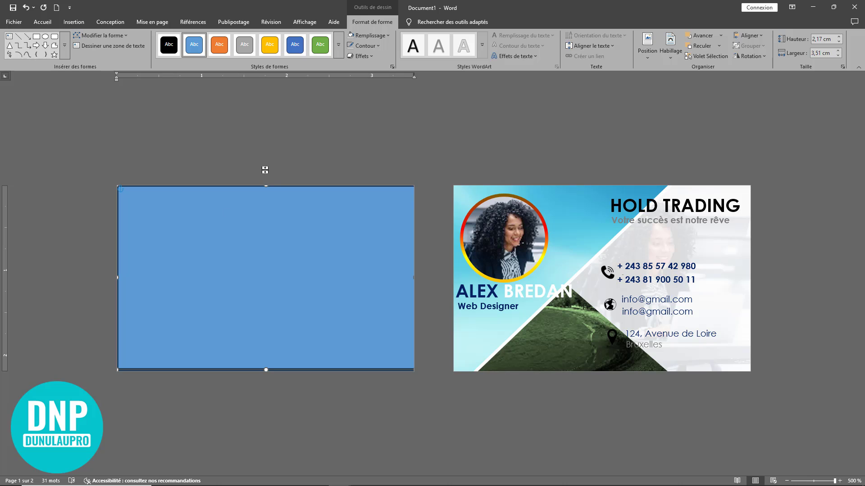
click(356, 47)
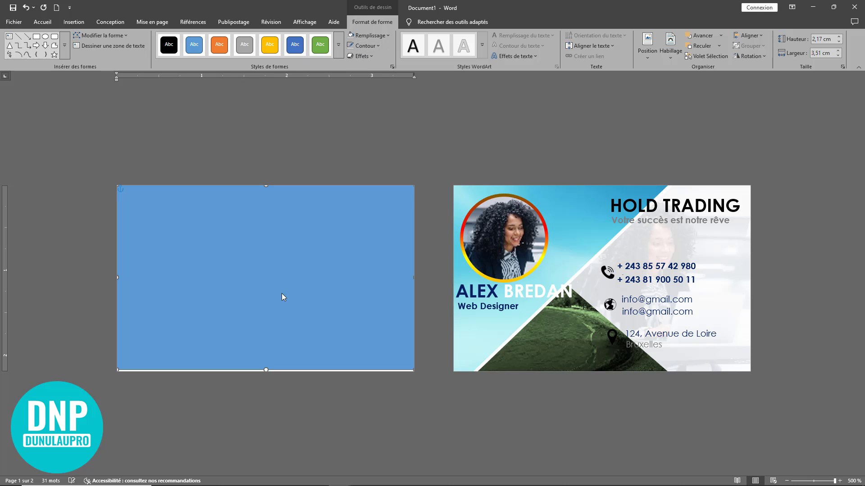
drag(267, 368, 267, 372)
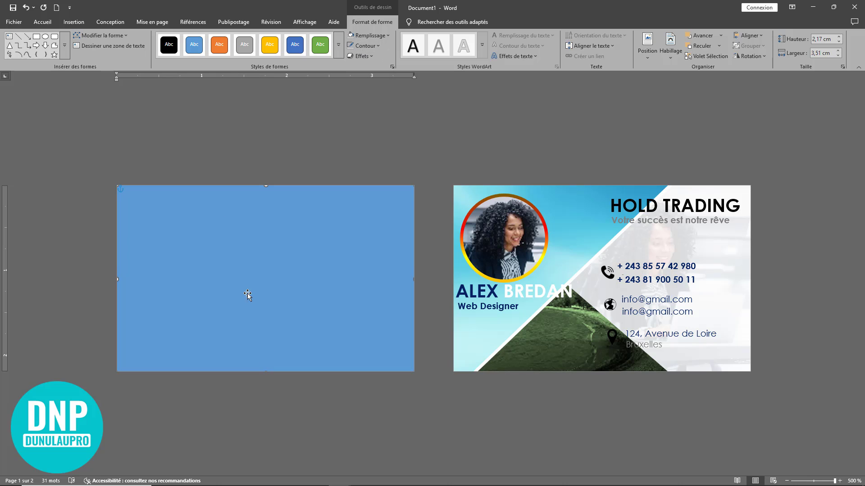
right_click(243, 229)
Fill the back card's rectangle with picture file 3 from the computer
click(279, 200)
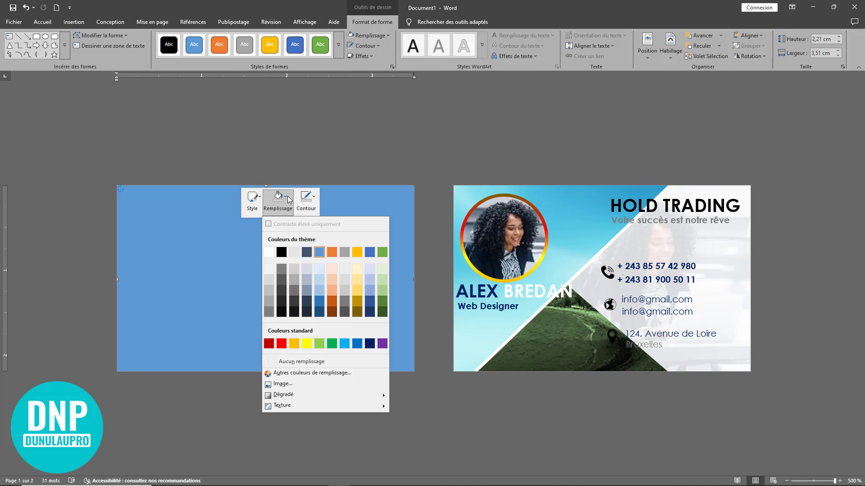
click(288, 383)
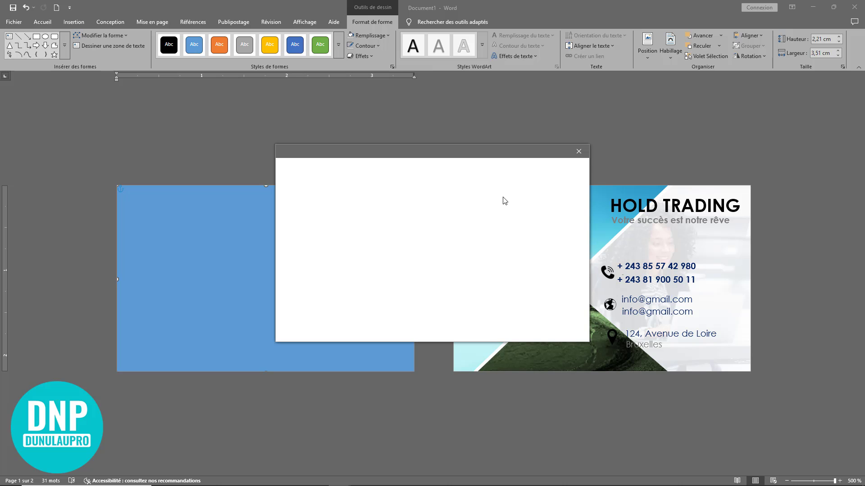
click(410, 205)
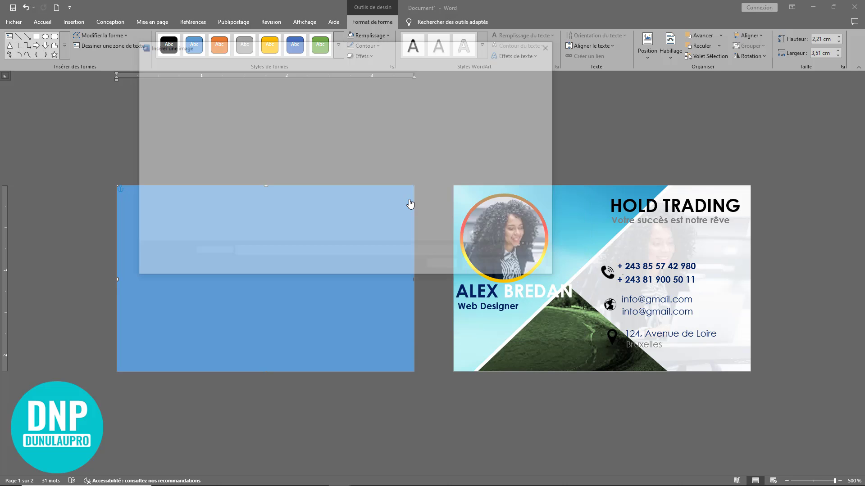
click(331, 121)
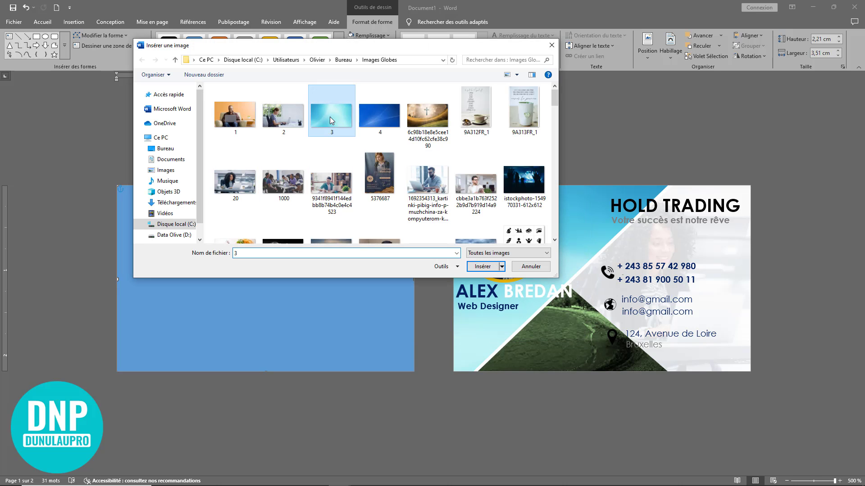
click(478, 267)
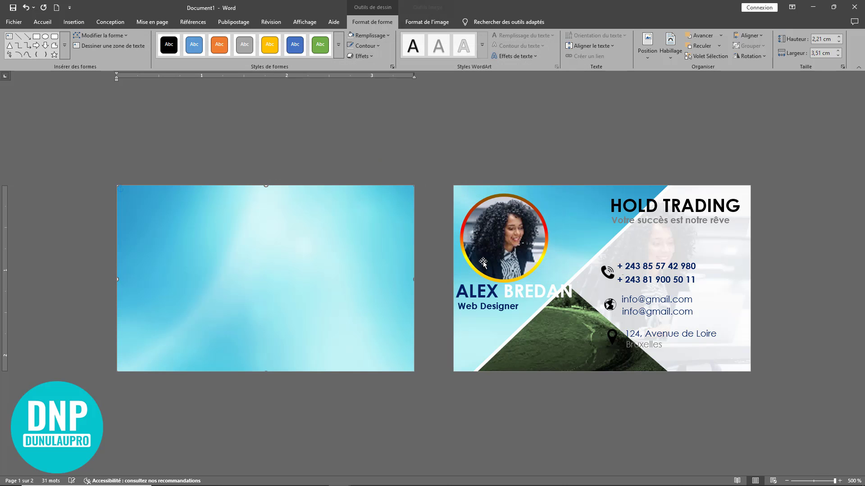
Copy the HOLD TRADING title and tagline boxes onto the middle of the back card
click(503, 239)
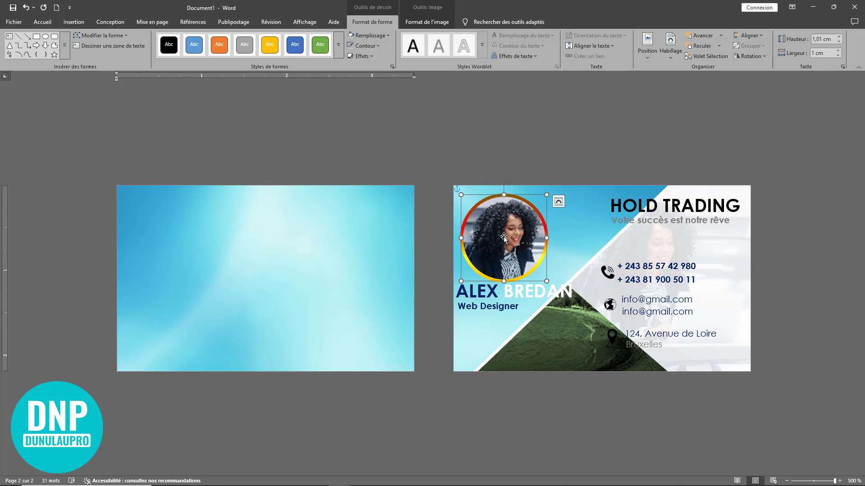
click(558, 201)
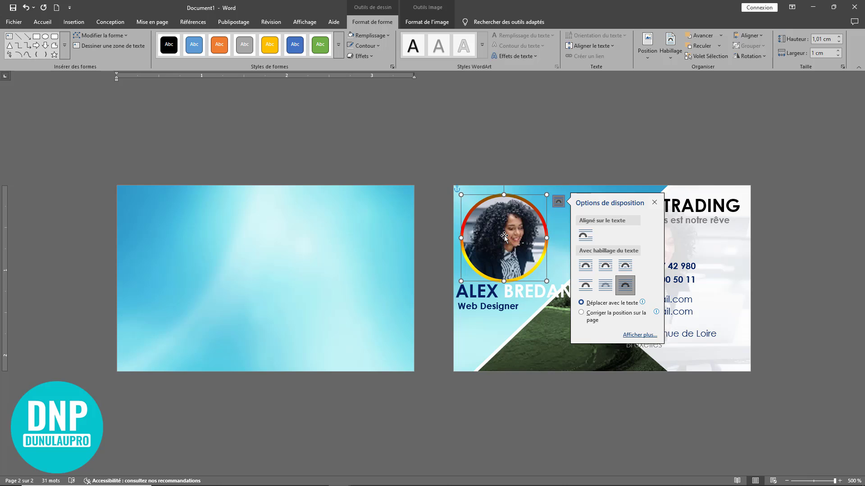
click(707, 205)
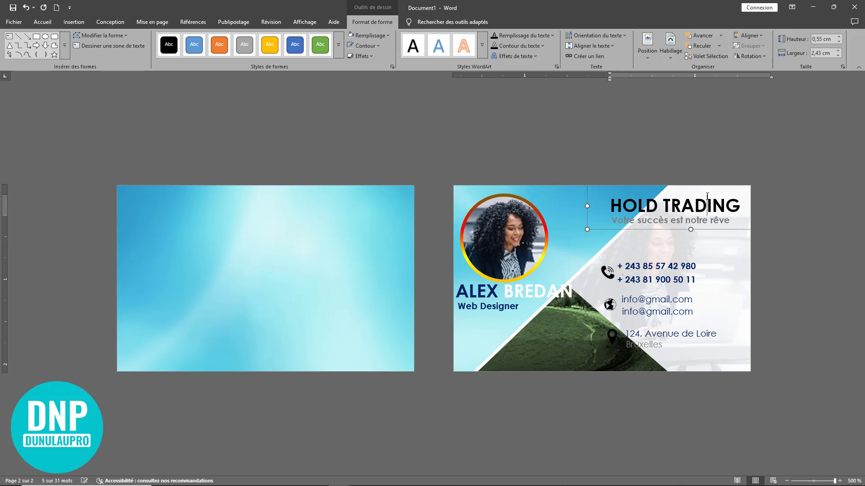
click(703, 219)
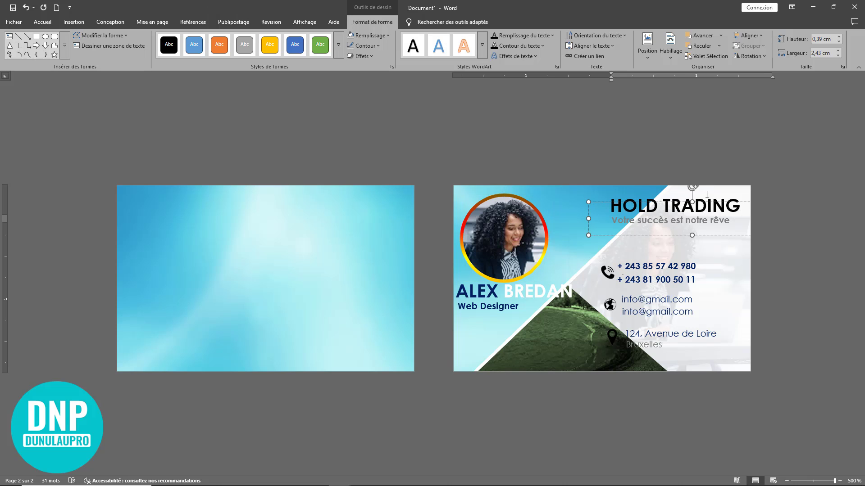
click(706, 195)
drag(677, 229, 323, 290)
click(698, 234)
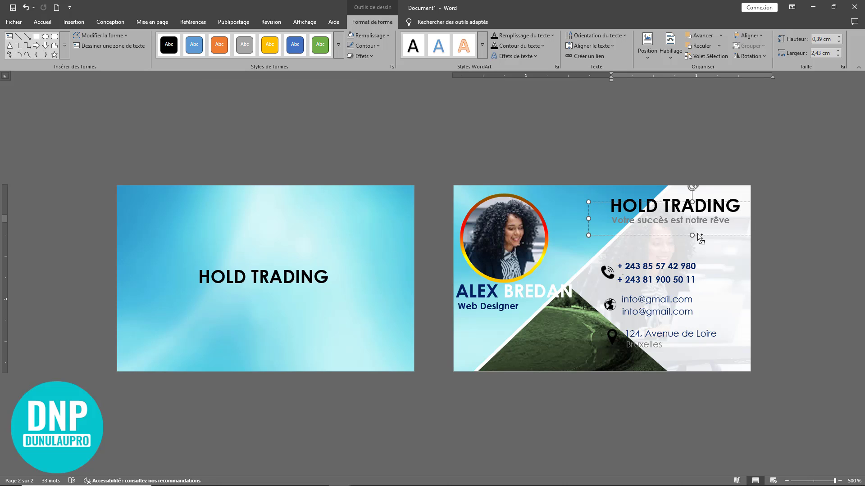
drag(697, 234, 313, 295)
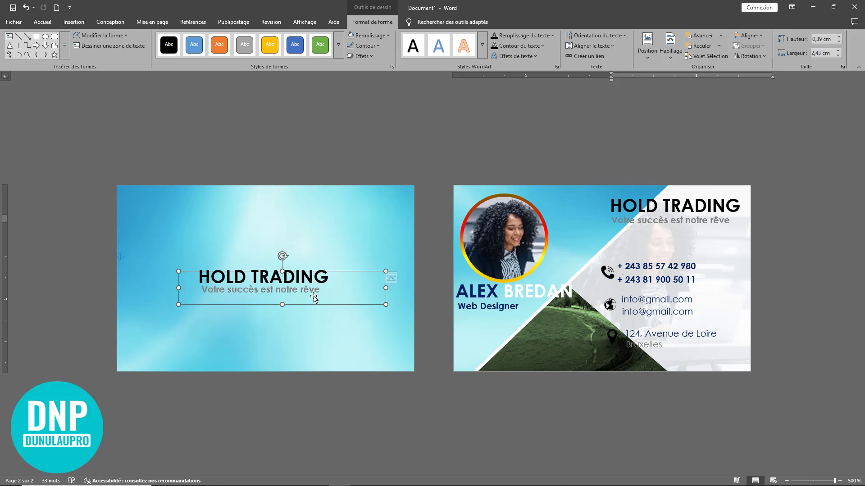
Move HOLD TRADING up slightly and nudge the tagline up beneath it
click(396, 279)
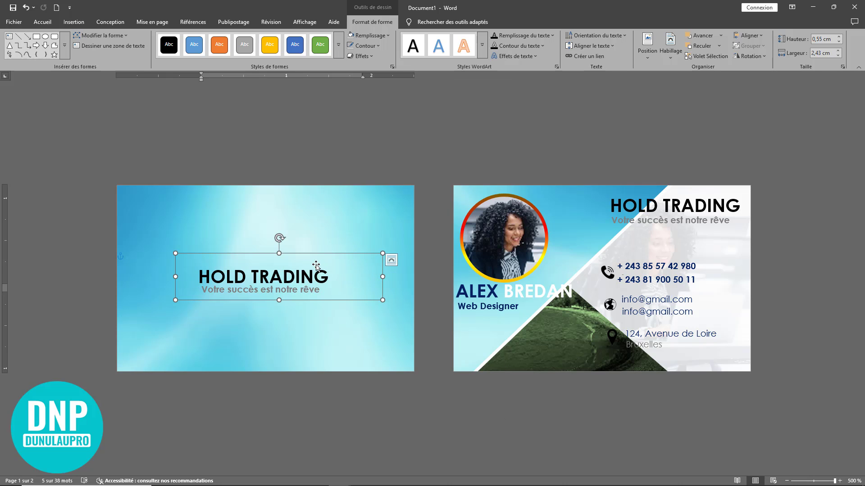
click(316, 264)
drag(319, 255, 319, 246)
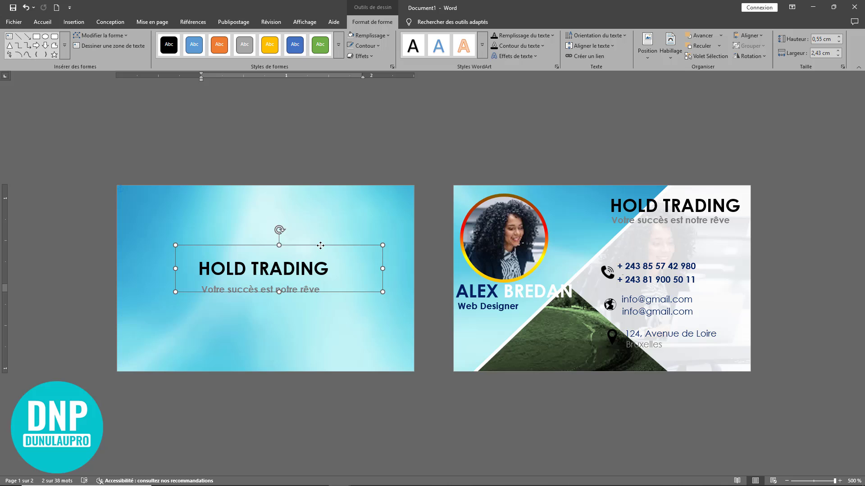
click(315, 299)
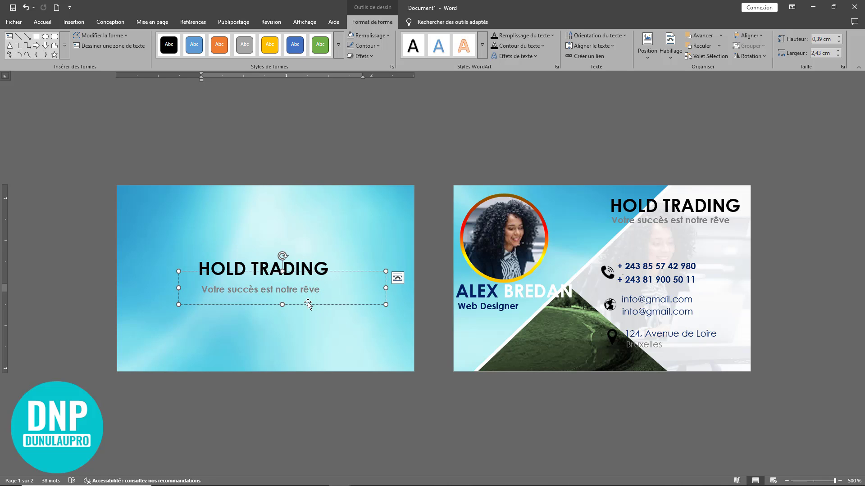
drag(308, 304, 309, 295)
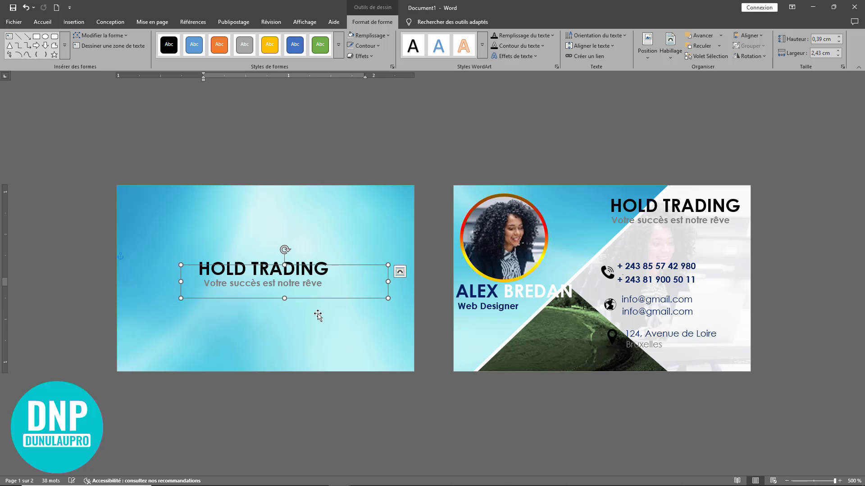
click(320, 314)
click(519, 240)
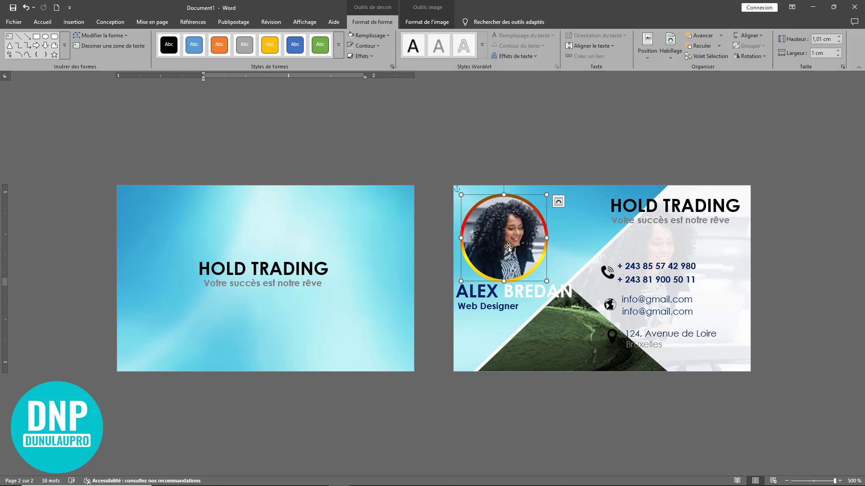
Copy the round portrait to the back card and shrink it above HOLD TRADING
drag(508, 247, 298, 313)
click(318, 286)
drag(307, 366, 264, 236)
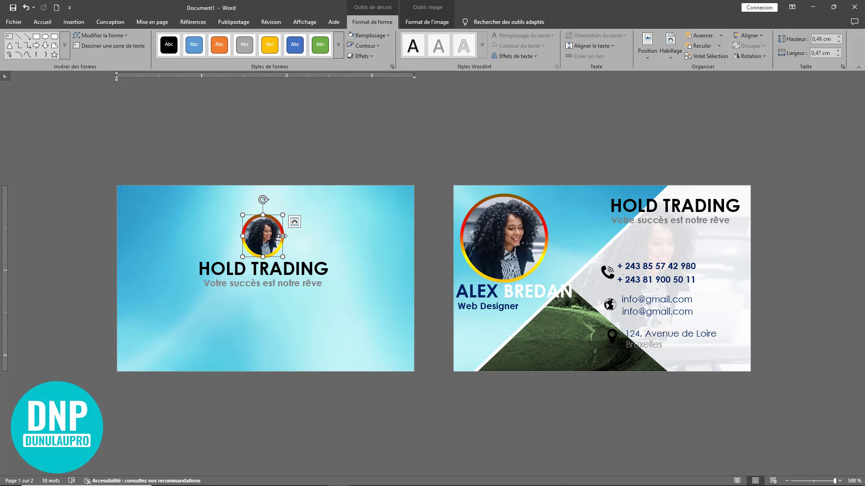
drag(282, 236, 297, 222)
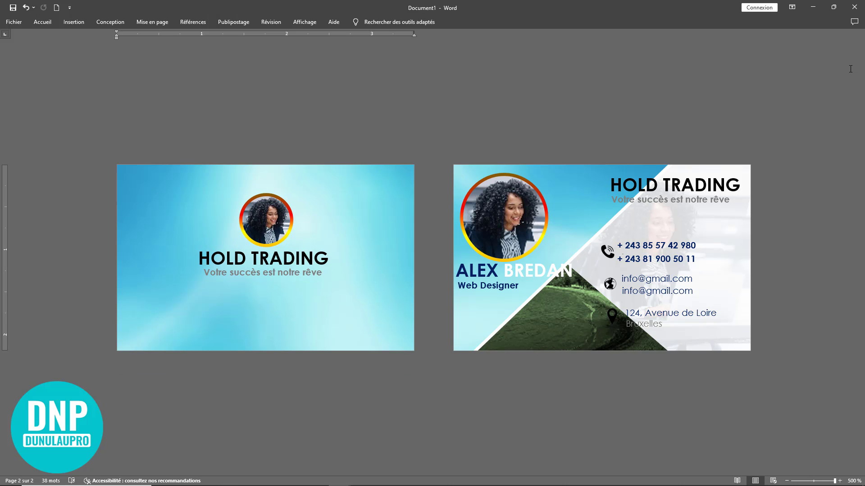